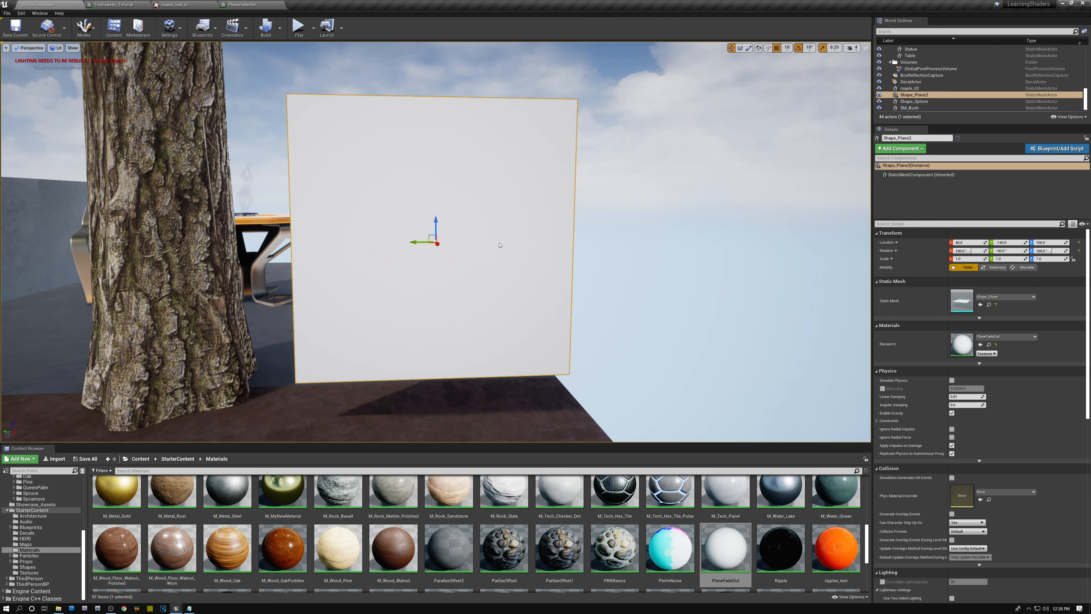
Step: Enable Two Sided on the PlaneFadeOut material, apply it, and check the plane in the level
{"action": "mouse_move", "coordinate": [531, 256]}
{"action": "left_mouse_down", "text": "alt"}
{"action": "mouse_move", "coordinate": [385, 254]}
{"action": "mouse_move", "coordinate": [546, 255]}
{"action": "mouse_move", "coordinate": [477, 255]}
{"action": "mouse_move", "coordinate": [532, 258]}
{"action": "left_mouse_up", "text": "alt"}
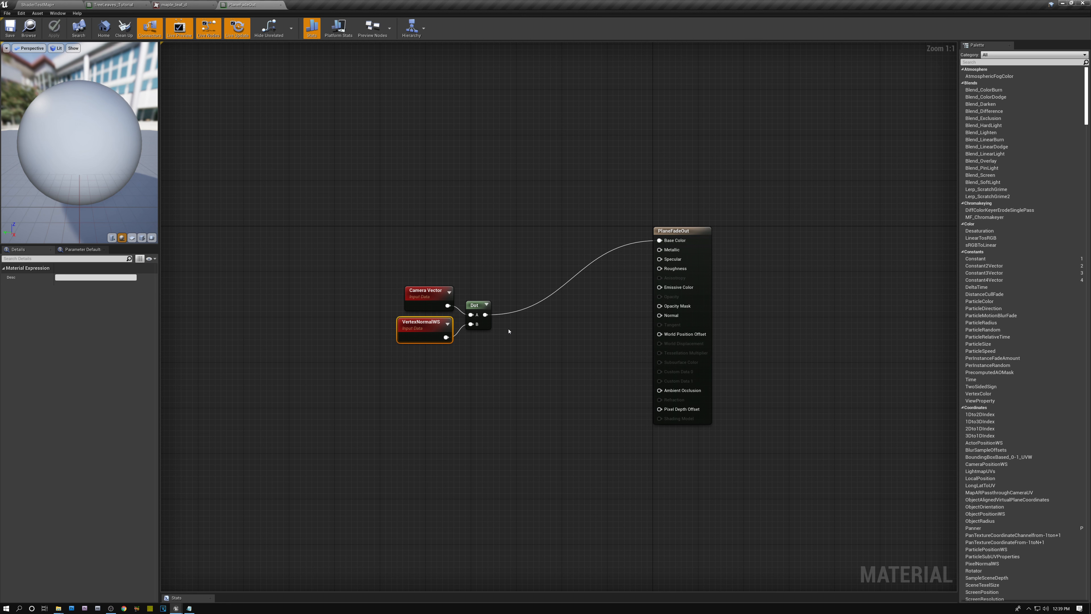
{"action": "left_click", "coordinate": [676, 230]}
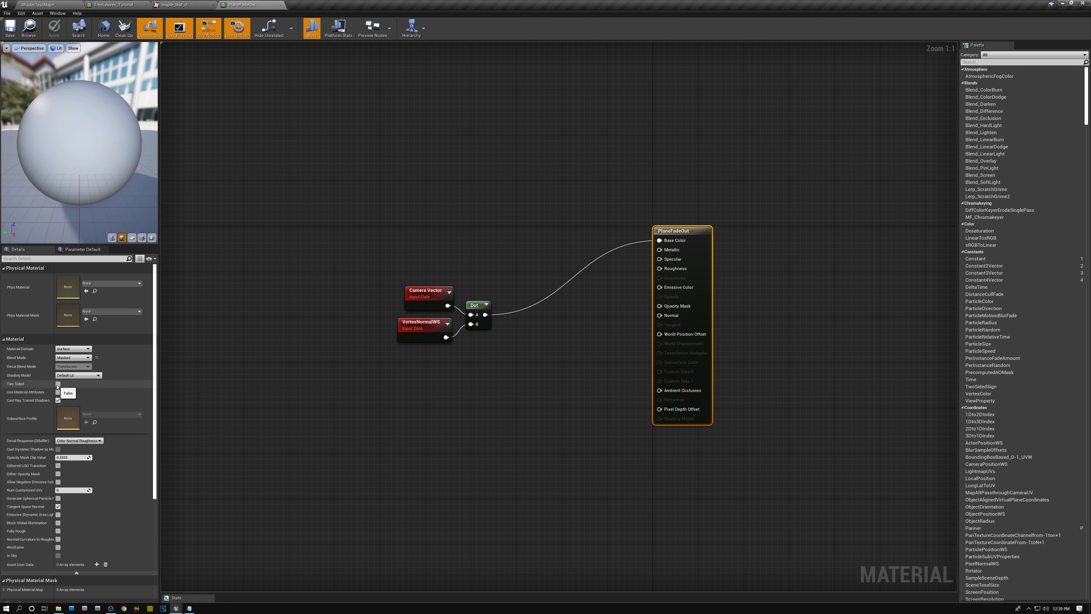
{"action": "left_click", "coordinate": [38, 5]}
{"action": "mouse_move", "coordinate": [275, 181]}
{"action": "left_mouse_down", "text": "alt"}
{"action": "mouse_move", "coordinate": [38, 155]}
{"action": "mouse_move", "coordinate": [314, 162]}
{"action": "mouse_move", "coordinate": [108, 157]}
{"action": "mouse_move", "coordinate": [266, 162]}
{"action": "left_mouse_up", "text": "alt"}
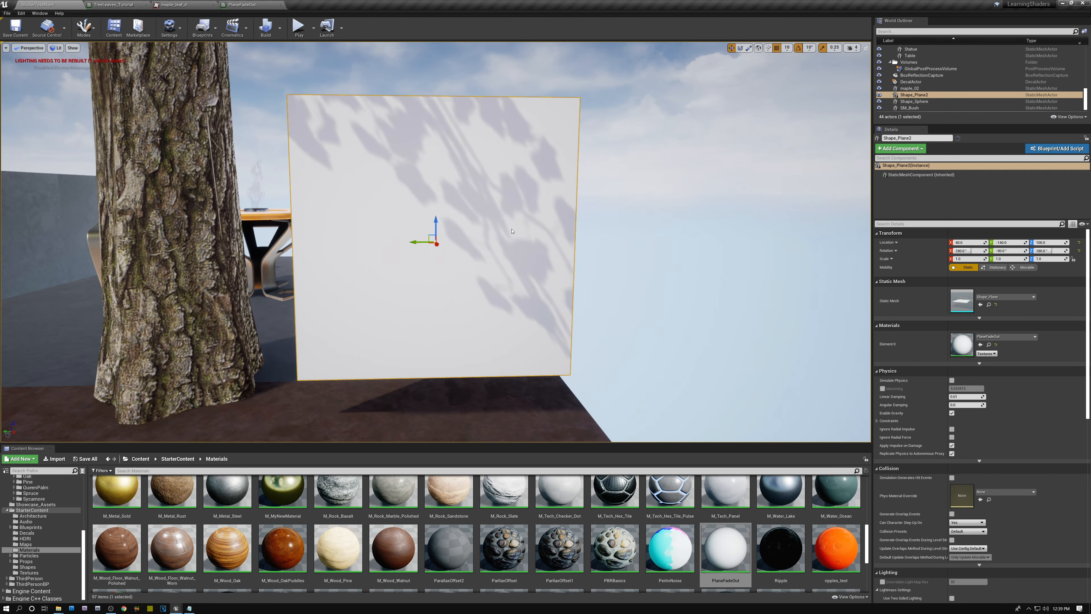
Step: Insert an Abs node between the Dot node and Base Color, apply the material, and view the plane from another angle
{"action": "left_click", "coordinate": [250, 7]}
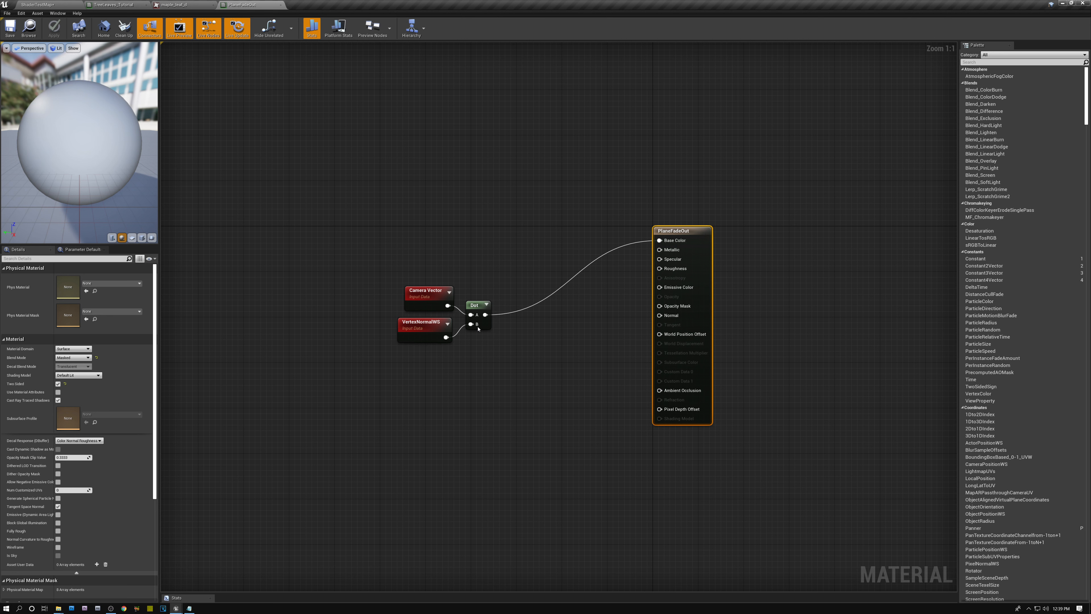
{"action": "left_click_drag", "start_coordinate": [494, 317], "coordinate": [525, 335]}
{"action": "type", "text": "abs"}
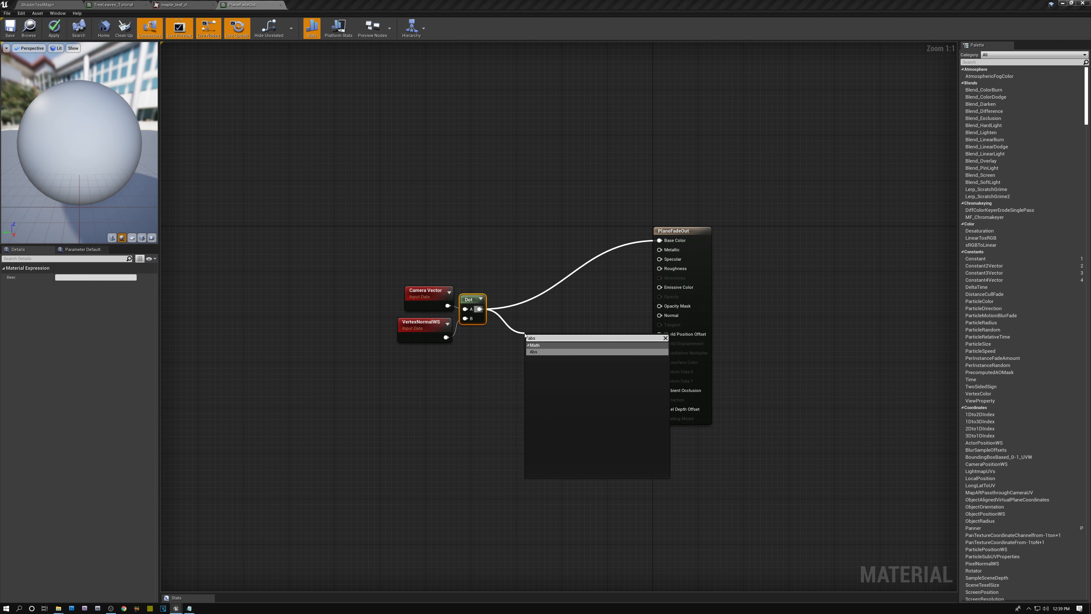
{"action": "left_click", "coordinate": [534, 352]}
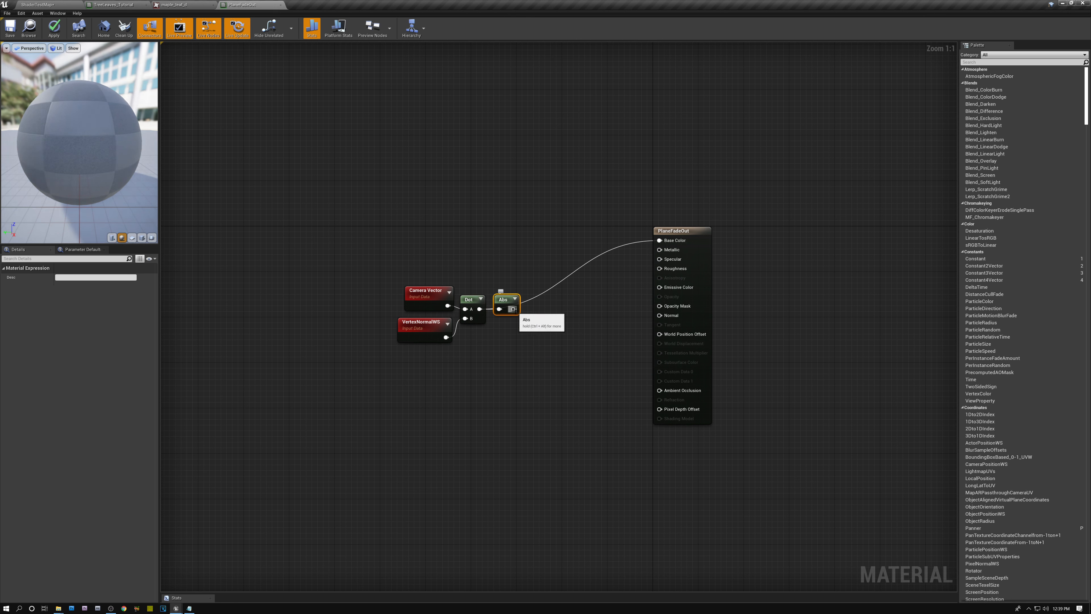
{"action": "left_click_drag", "start_coordinate": [578, 285], "coordinate": [654, 241]}
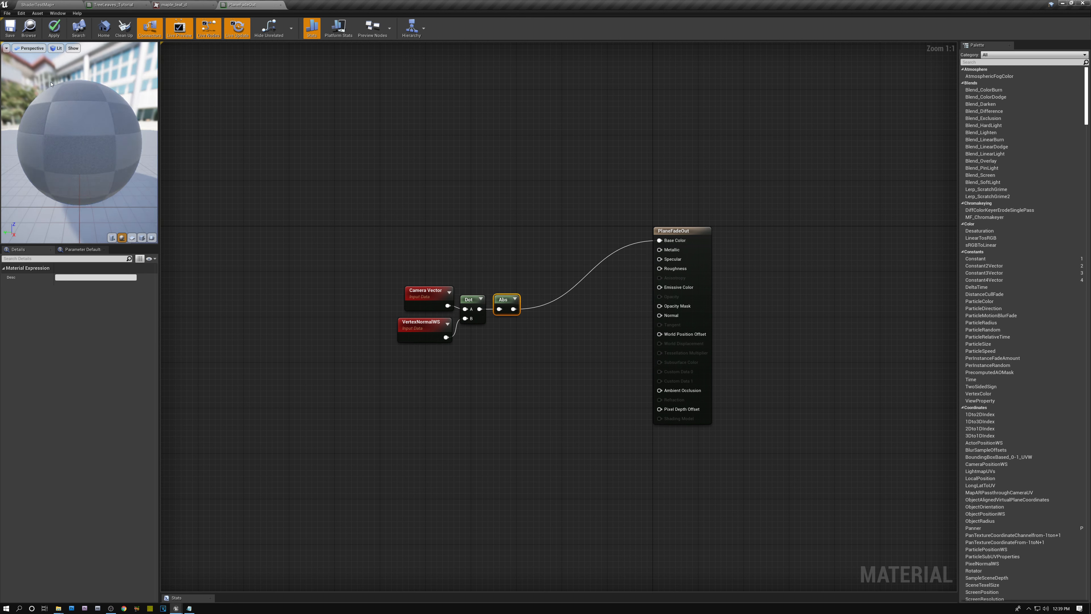
{"action": "left_click", "coordinate": [53, 28]}
{"action": "left_click", "coordinate": [67, 6]}
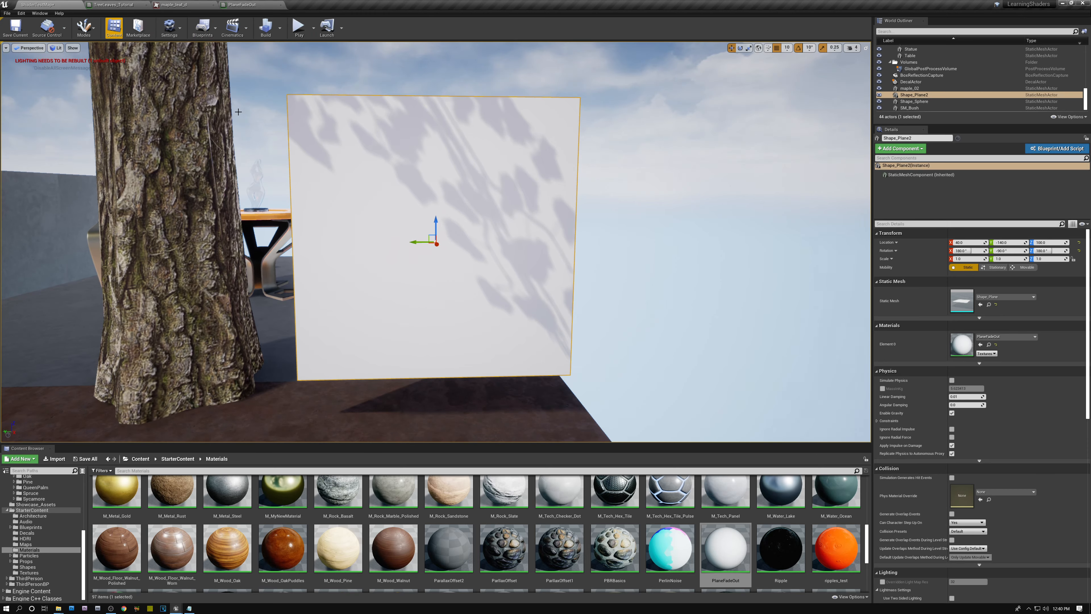
{"action": "left_click_drag", "start_coordinate": [465, 242], "coordinate": [5, 218], "text": "alt"}
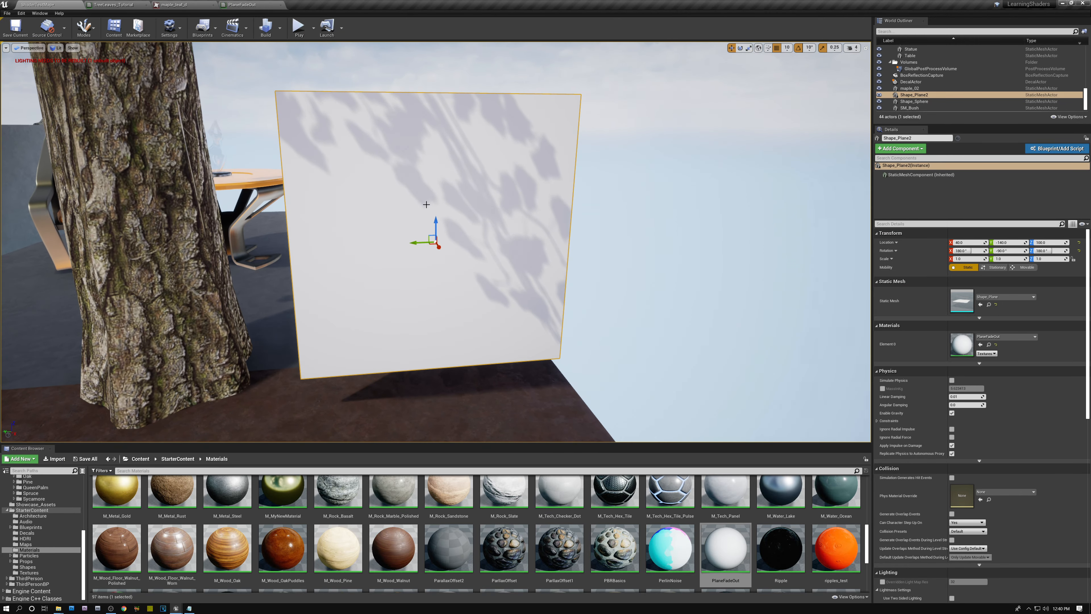
Step: Move the Abs output connection from Base Color to Opacity Mask, apply it, and check the plane from several angles
{"action": "left_click", "coordinate": [254, 6]}
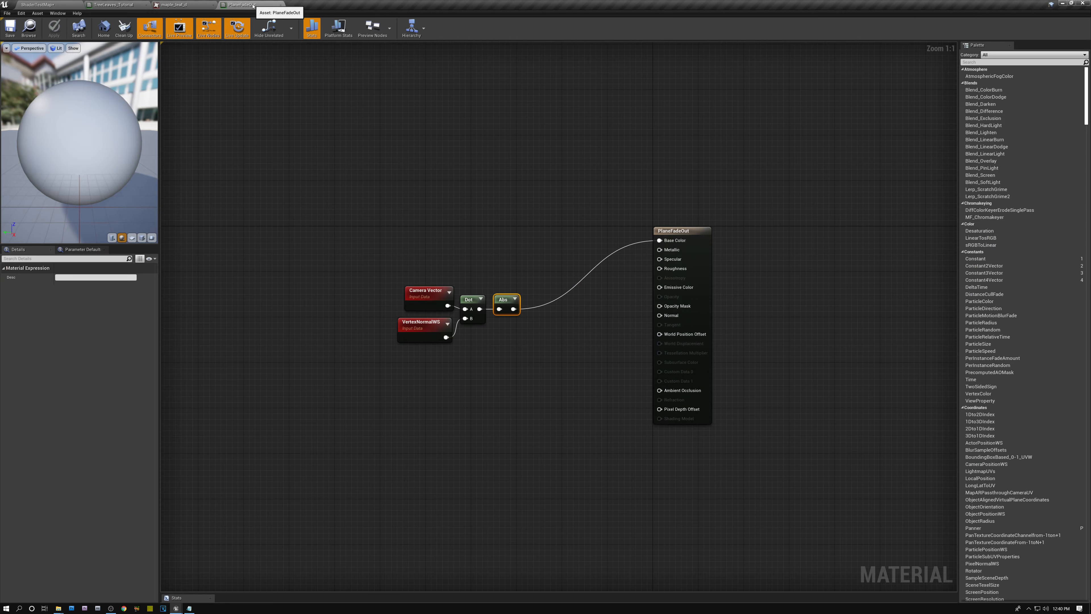
{"action": "left_click", "coordinate": [653, 242], "text": "alt"}
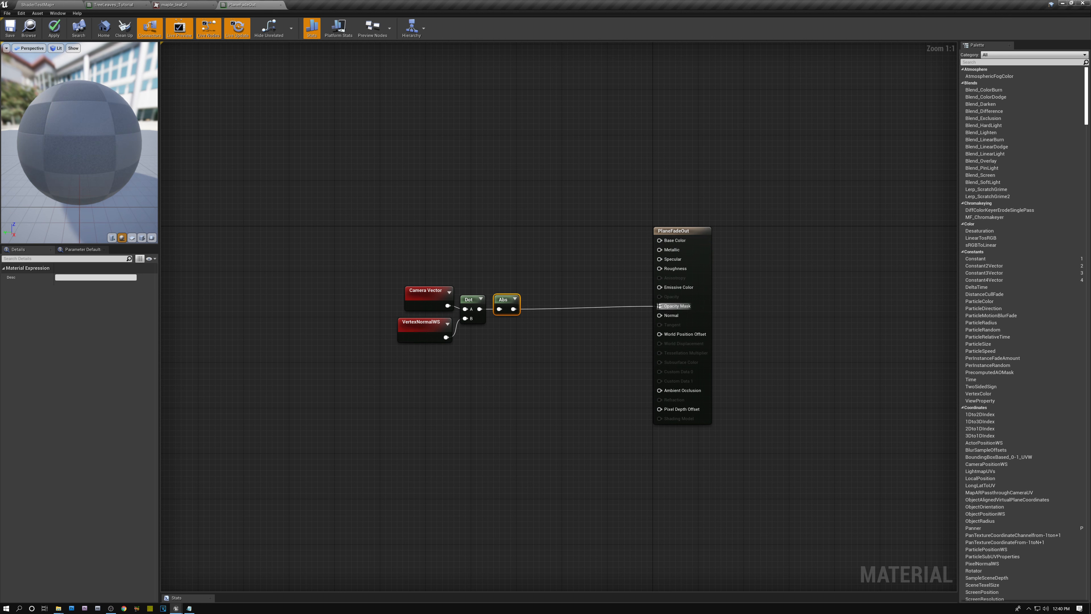
{"action": "left_click", "coordinate": [54, 6]}
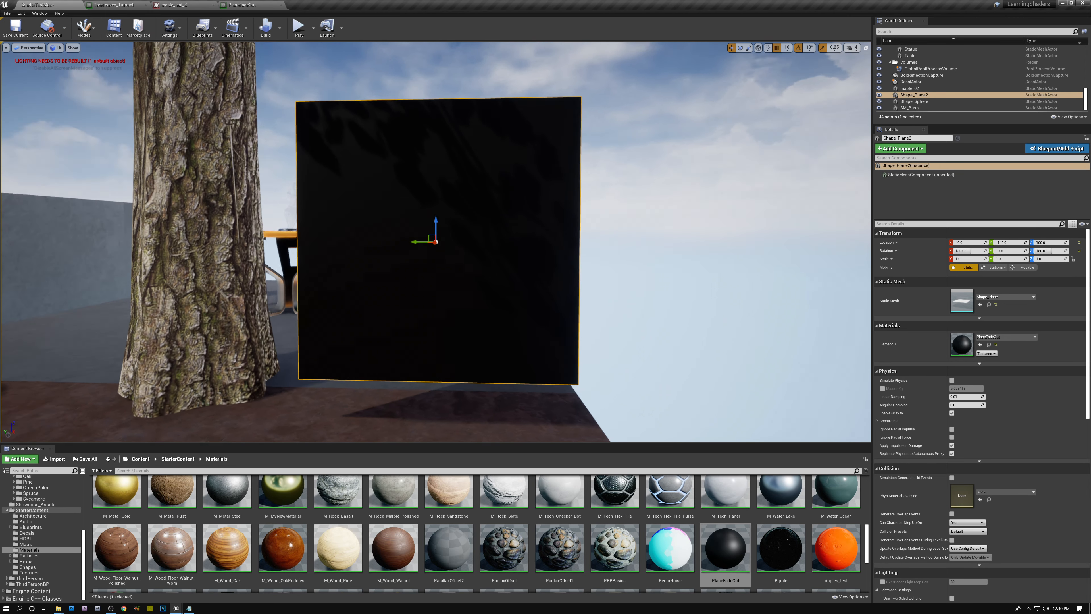
{"action": "left_click_drag", "start_coordinate": [436, 241], "coordinate": [383, 241], "text": "alt"}
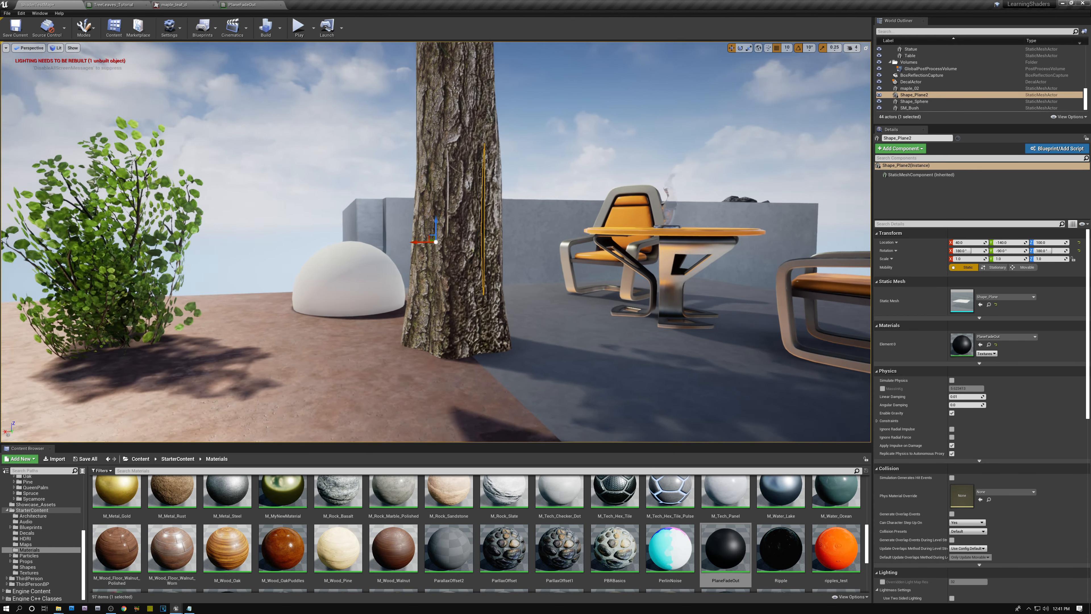
{"action": "left_click_drag", "start_coordinate": [446, 267], "coordinate": [506, 271], "text": "alt"}
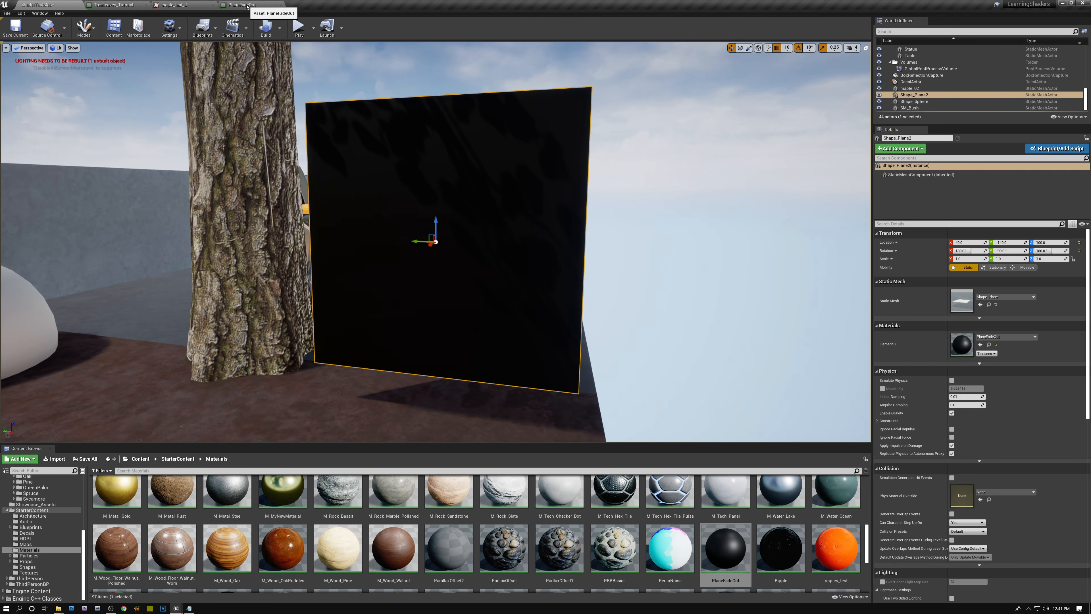
Step: Add a OneMinus node after Abs and feed its output into both inputs of a new Multiply node
{"action": "left_click", "coordinate": [243, 5]}
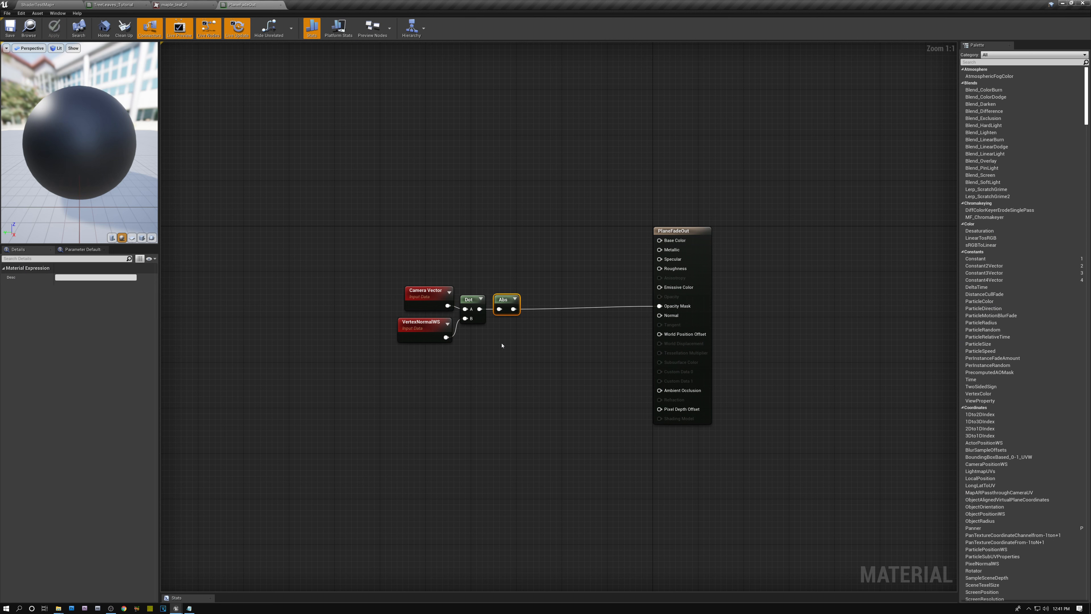
{"action": "right_click", "coordinate": [532, 336]}
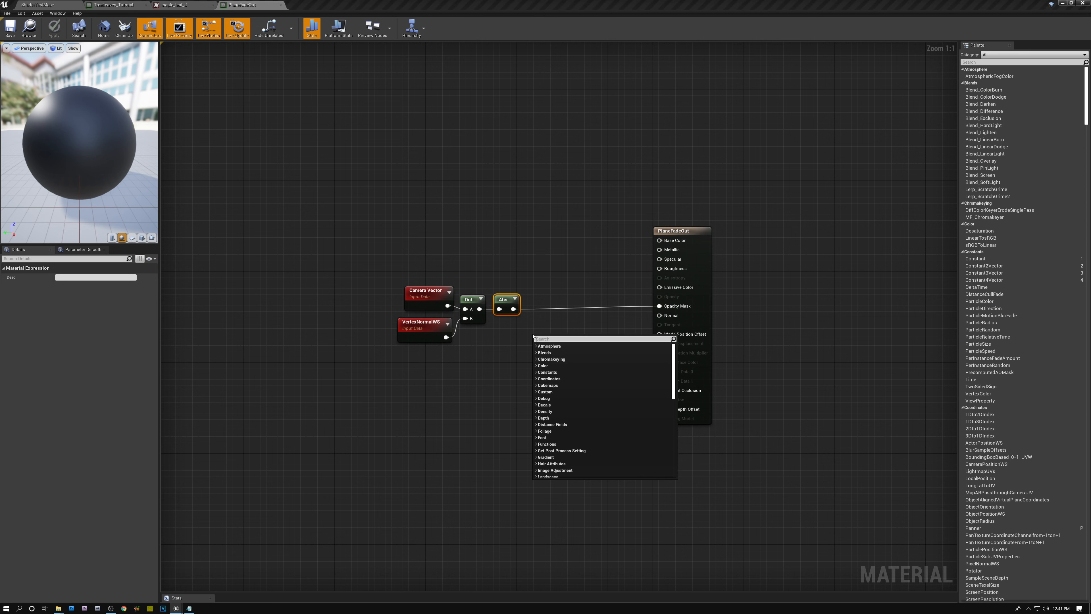
{"action": "type", "text": "one"}
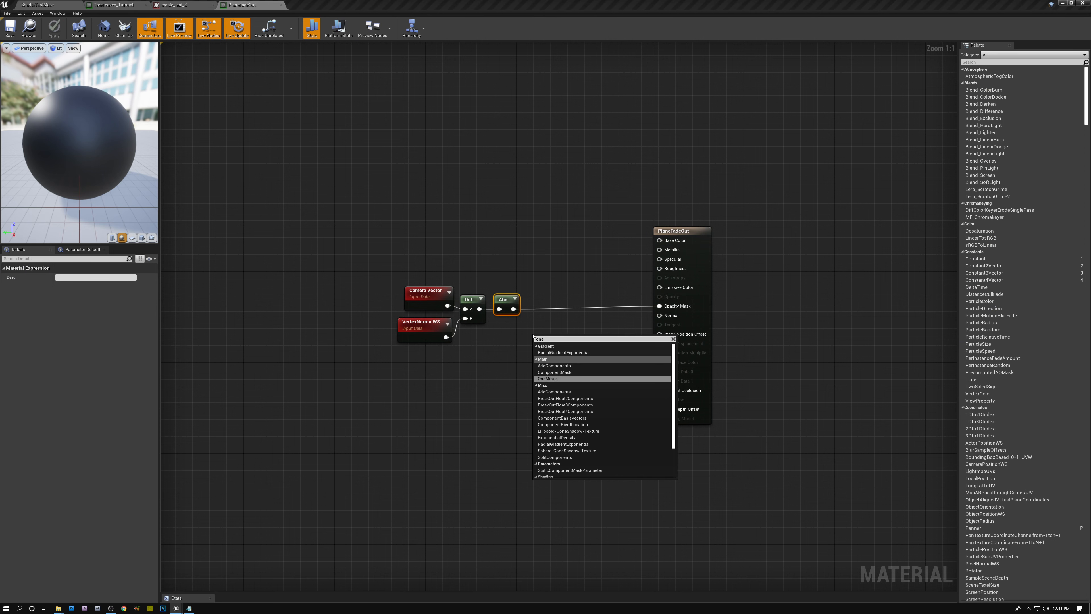
{"action": "left_click", "coordinate": [548, 378]}
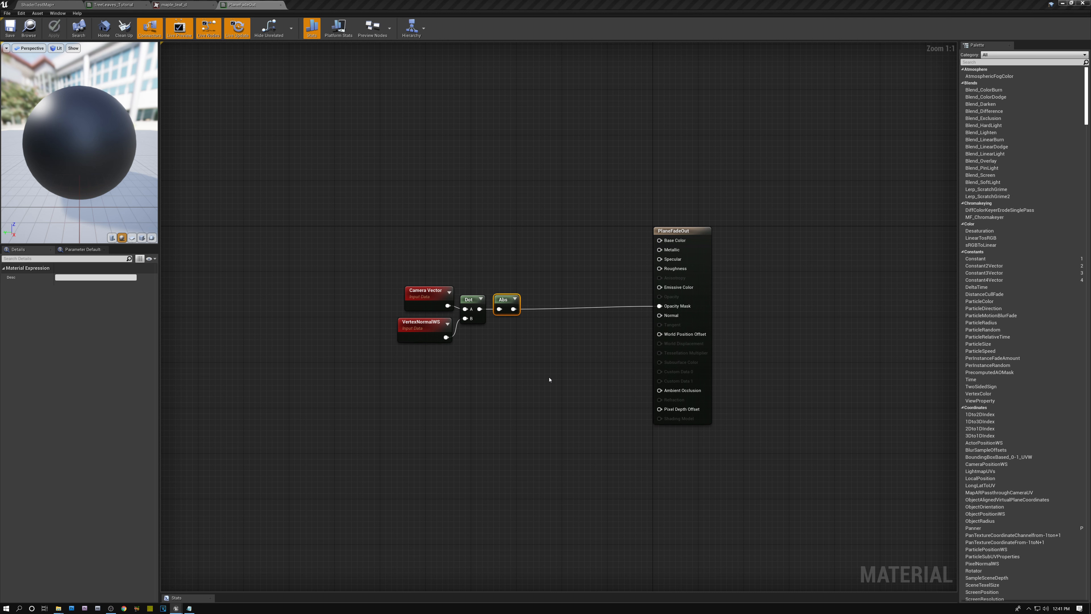
{"action": "left_click_drag", "start_coordinate": [513, 309], "coordinate": [572, 333]}
{"action": "type", "text": "mu"}
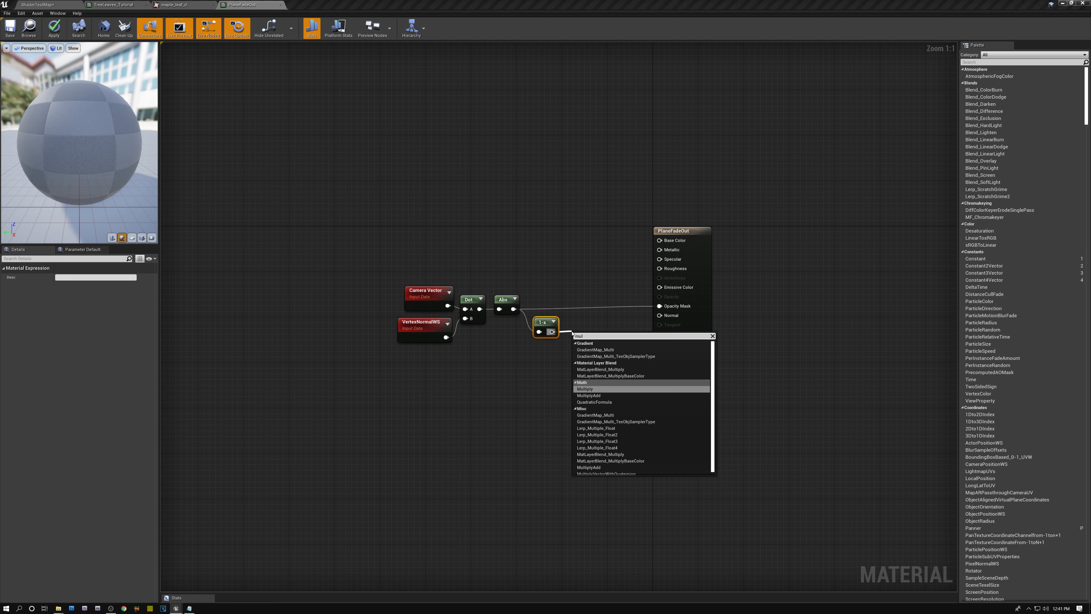
{"action": "type", "text": "l"}
{"action": "key", "text": "Return"}
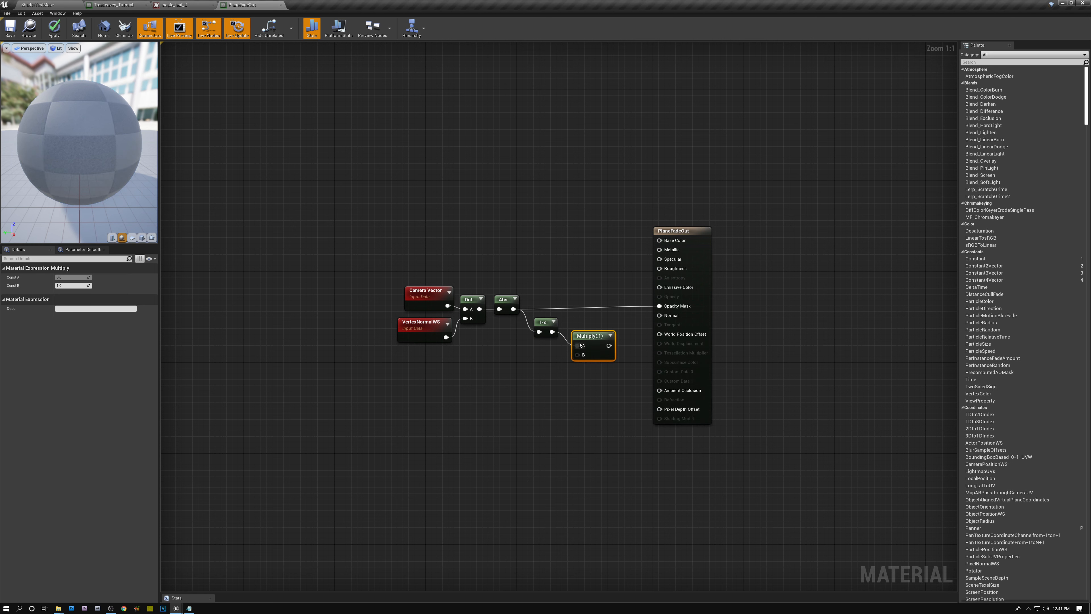
{"action": "left_click_drag", "start_coordinate": [552, 331], "coordinate": [575, 308]}
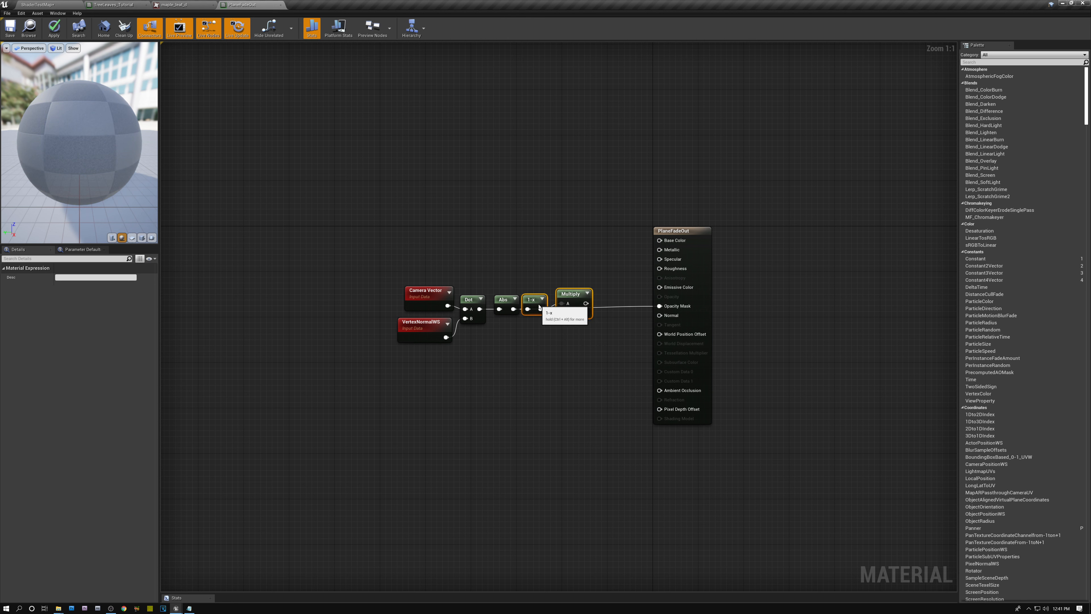
Step: Route the Multiply result through a second OneMinus node into Opacity Mask, apply it, and check the plane in the level
{"action": "right_click", "coordinate": [565, 360]}
{"action": "type", "text": "one"}
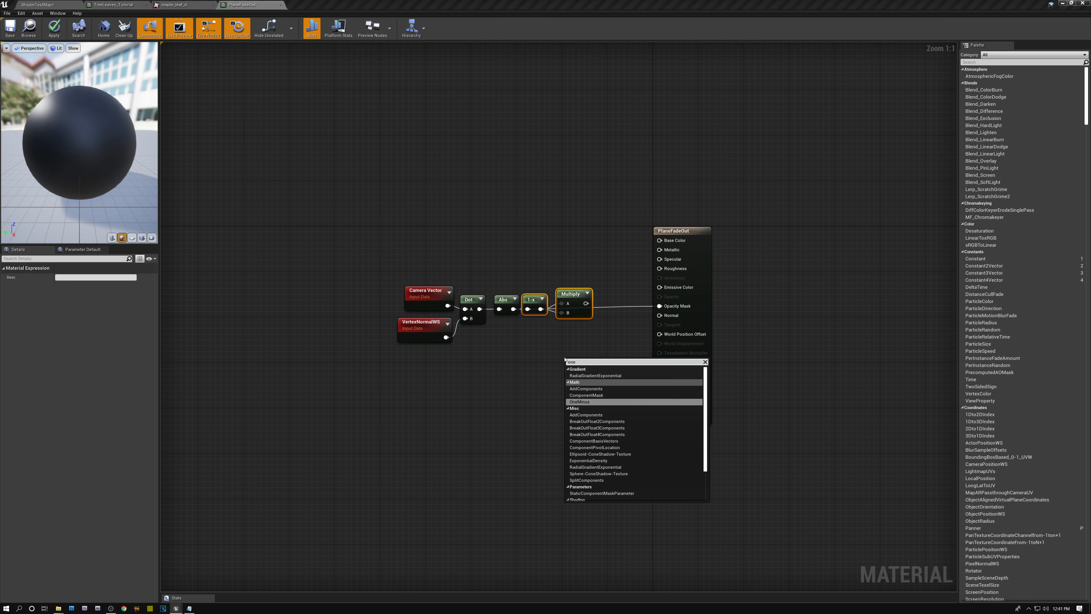
{"action": "left_click", "coordinate": [580, 402]}
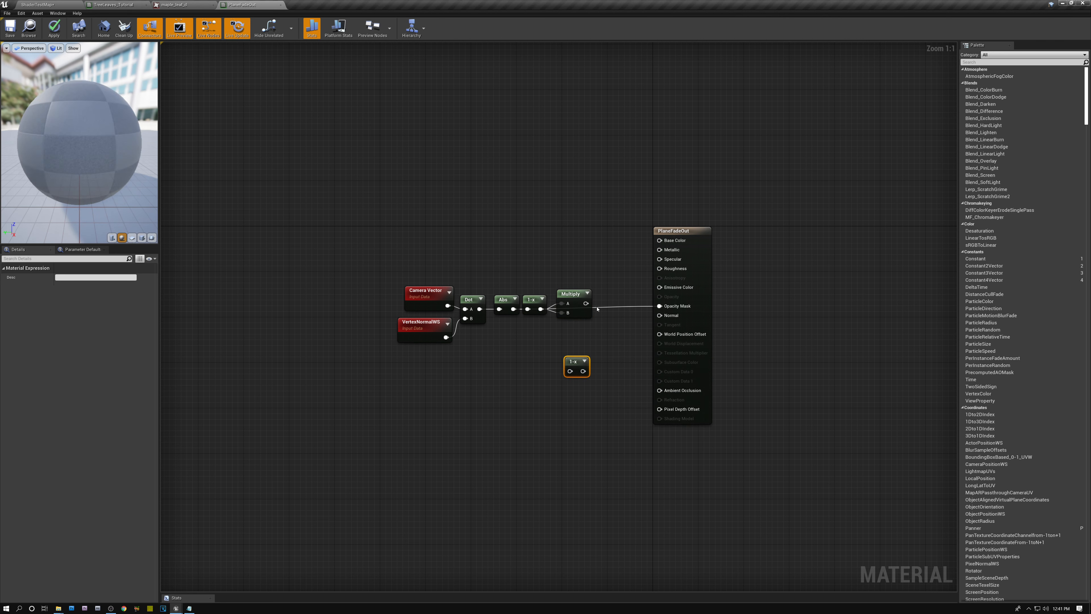
{"action": "left_click_drag", "start_coordinate": [585, 303], "coordinate": [660, 306]}
{"action": "left_click_drag", "start_coordinate": [584, 362], "coordinate": [615, 293]}
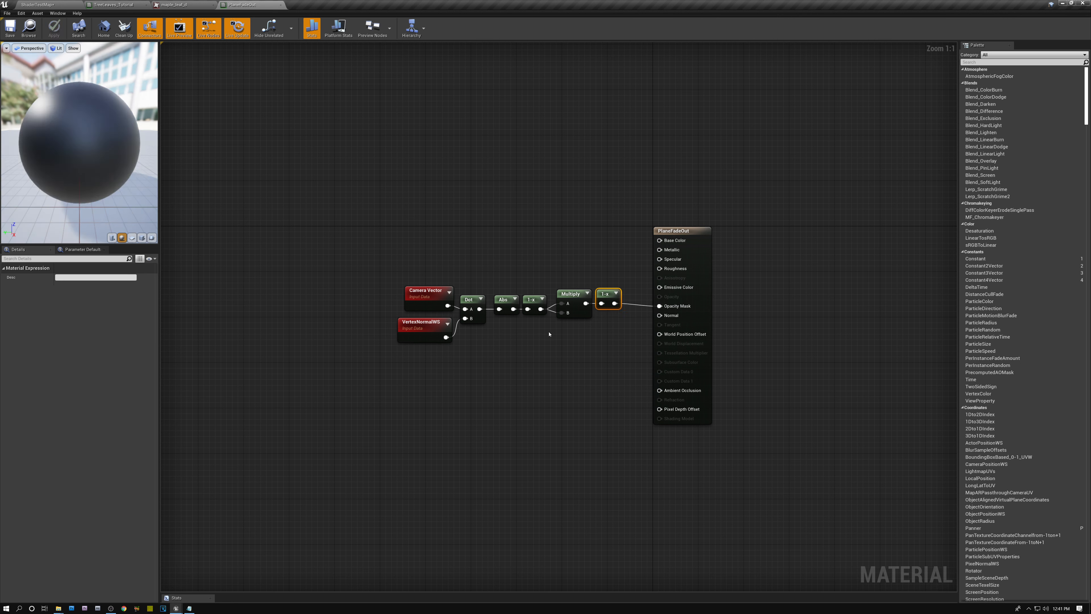
{"action": "left_click", "coordinate": [44, 7]}
{"action": "left_click_drag", "start_coordinate": [515, 242], "coordinate": [371, 231], "text": "alt"}
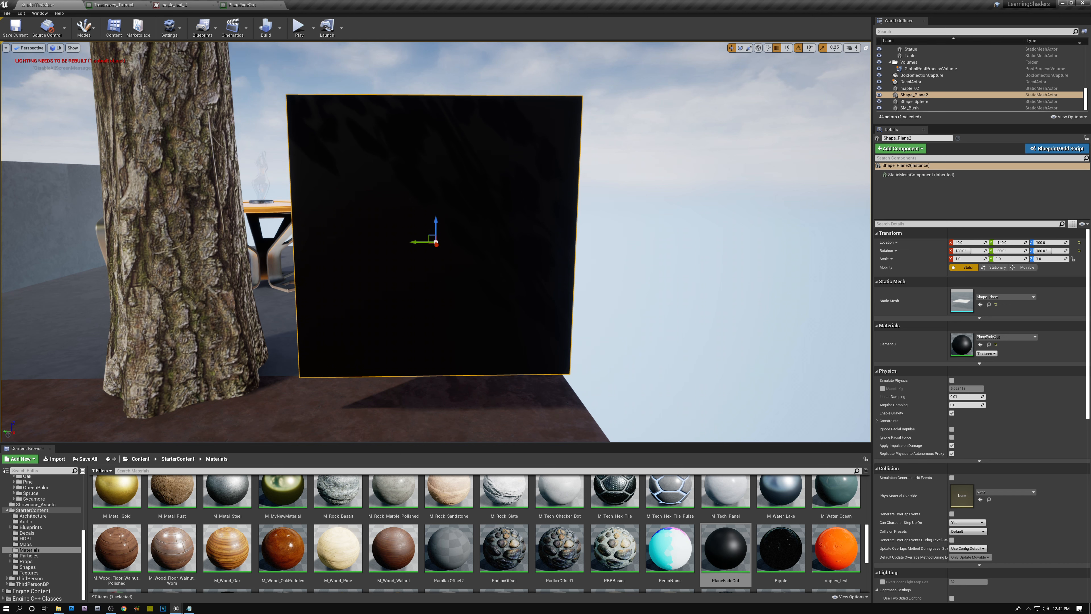
Step: Copy the whole fade node chain from PlaneFadeOut into the TreeLeaves_Tutorial material and place it below the existing nodes
{"action": "left_click", "coordinate": [249, 6]}
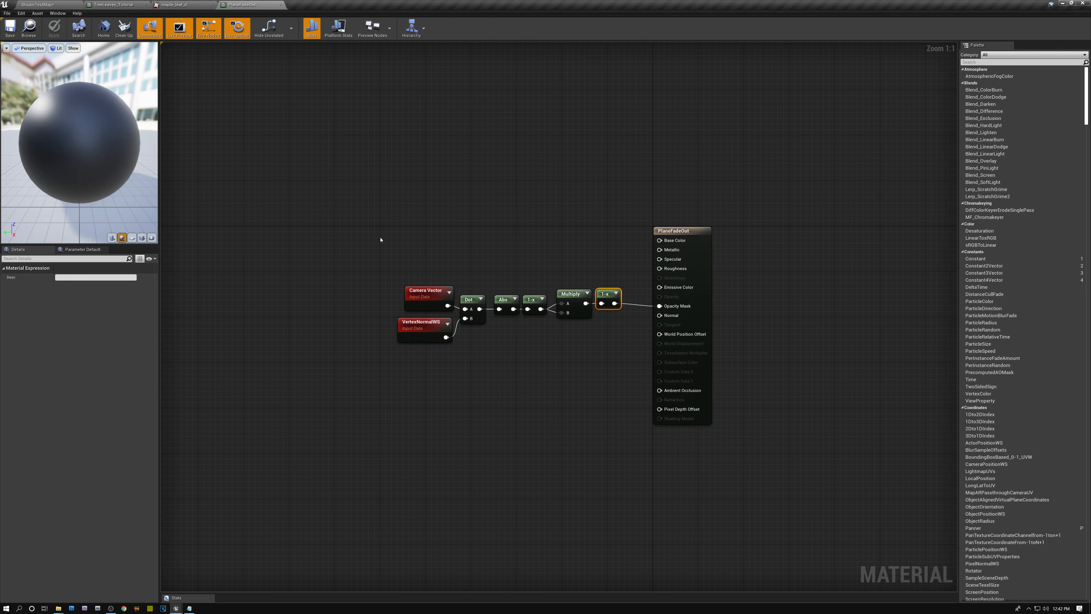
{"action": "left_click_drag", "start_coordinate": [381, 239], "coordinate": [603, 391]}
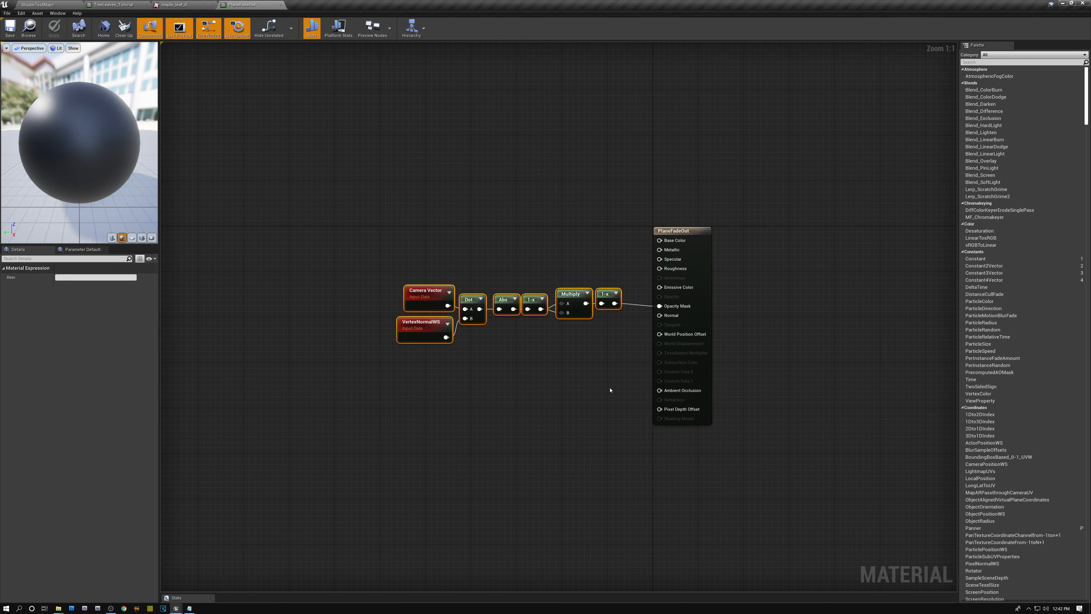
{"action": "left_click", "coordinate": [115, 5]}
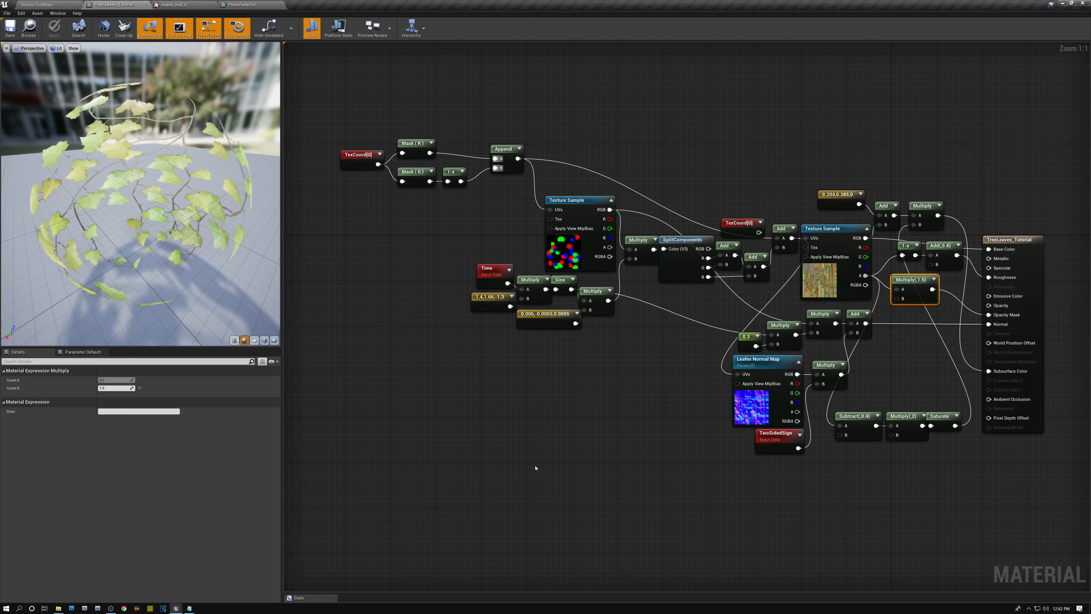
{"action": "right_click_drag", "start_coordinate": [653, 473], "coordinate": [614, 371]}
{"action": "left_click", "coordinate": [531, 366]}
{"action": "key", "text": "ctrl+v"}
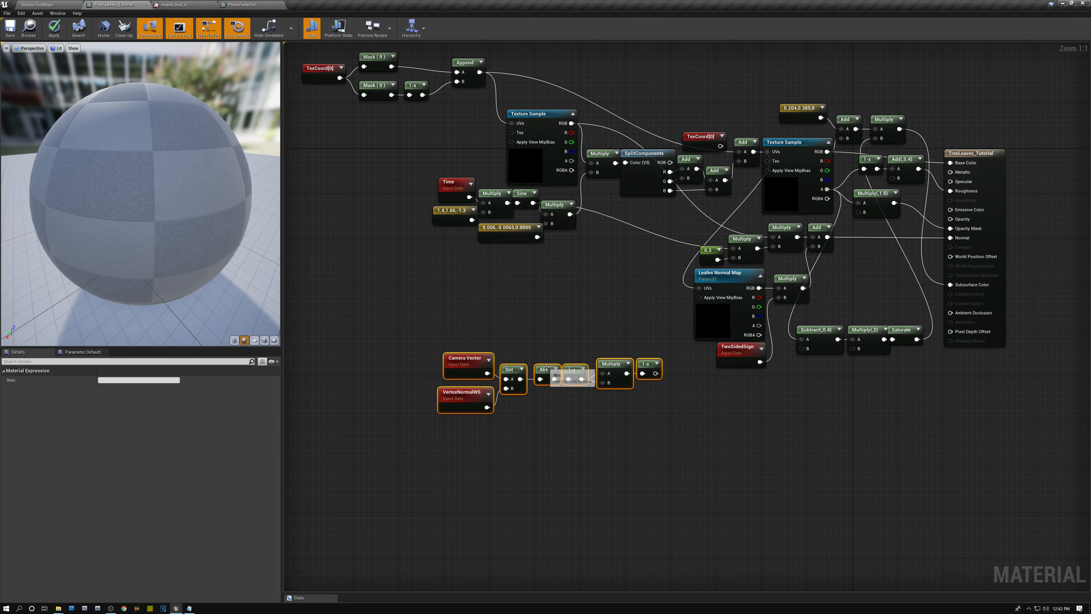
{"action": "left_click_drag", "start_coordinate": [548, 371], "coordinate": [514, 327]}
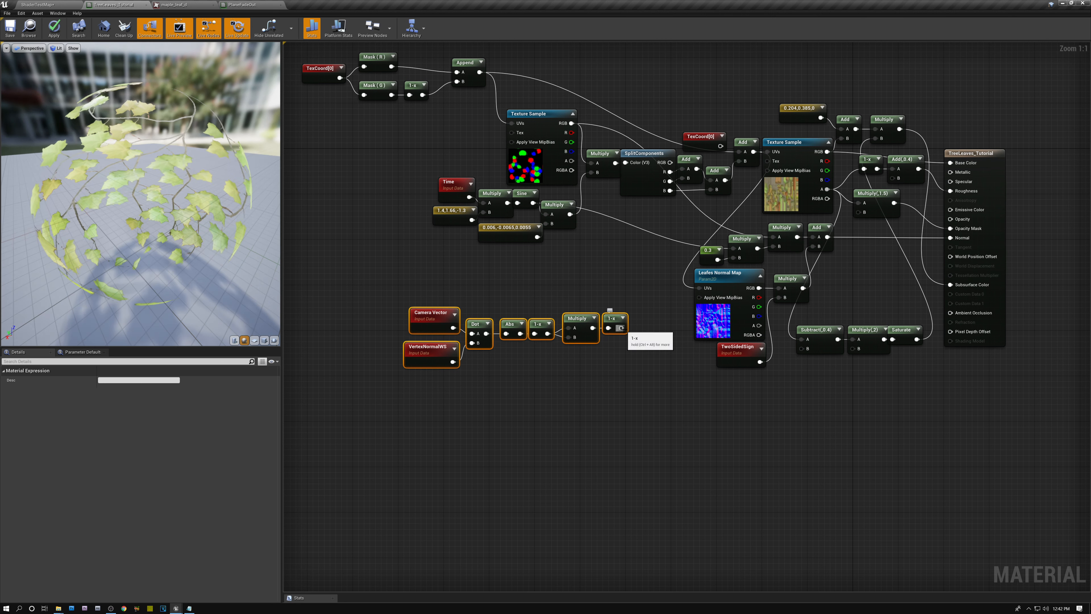
Step: Disconnect the leaf material's Opacity Mask input and connect the pasted chain's final OneMinus output to Base Color
{"action": "left_click", "coordinate": [914, 209], "text": "alt"}
{"action": "left_click_drag", "start_coordinate": [621, 327], "coordinate": [950, 165]}
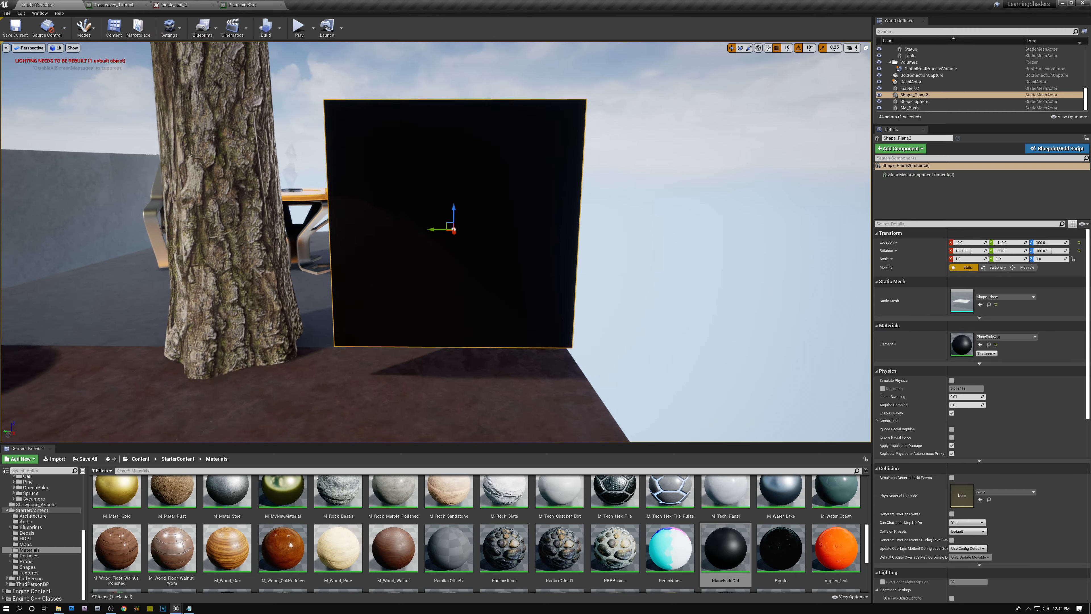
Step: Examine the tree's leaf planes in the level from different distances and angles to judge the view-angle shading
{"action": "scroll", "coordinate": [435, 241], "scroll_direction": "down", "scroll_amount": 5}
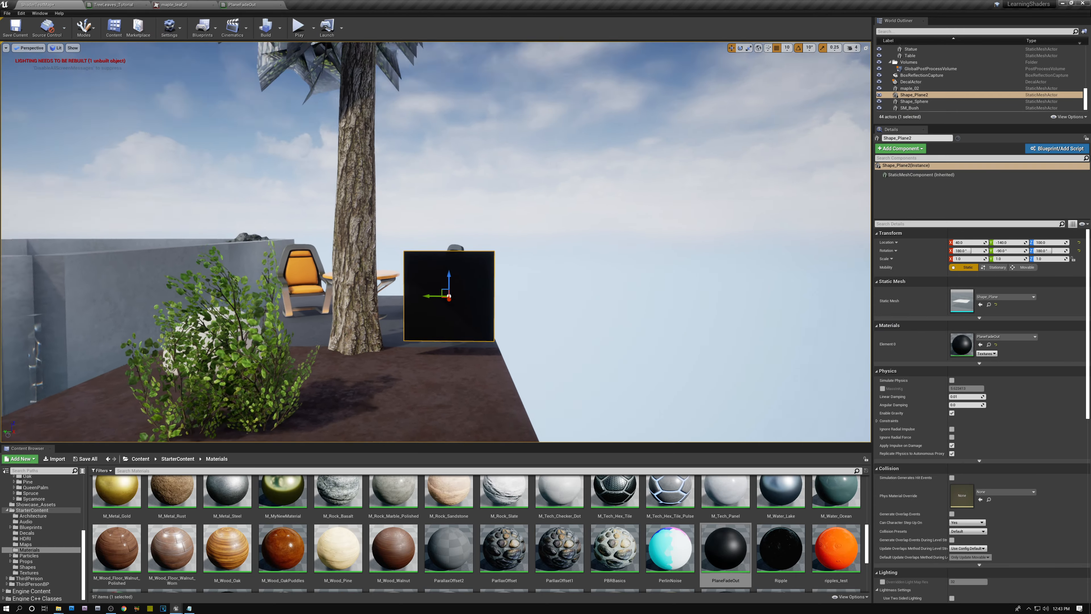
{"action": "right_click_drag", "start_coordinate": [435, 241], "coordinate": [514, 194]}
{"action": "key", "text": "w"}
{"action": "key", "text": "s"}
{"action": "key", "text": "w"}
{"action": "right_click_drag", "start_coordinate": [436, 242], "coordinate": [352, 213]}
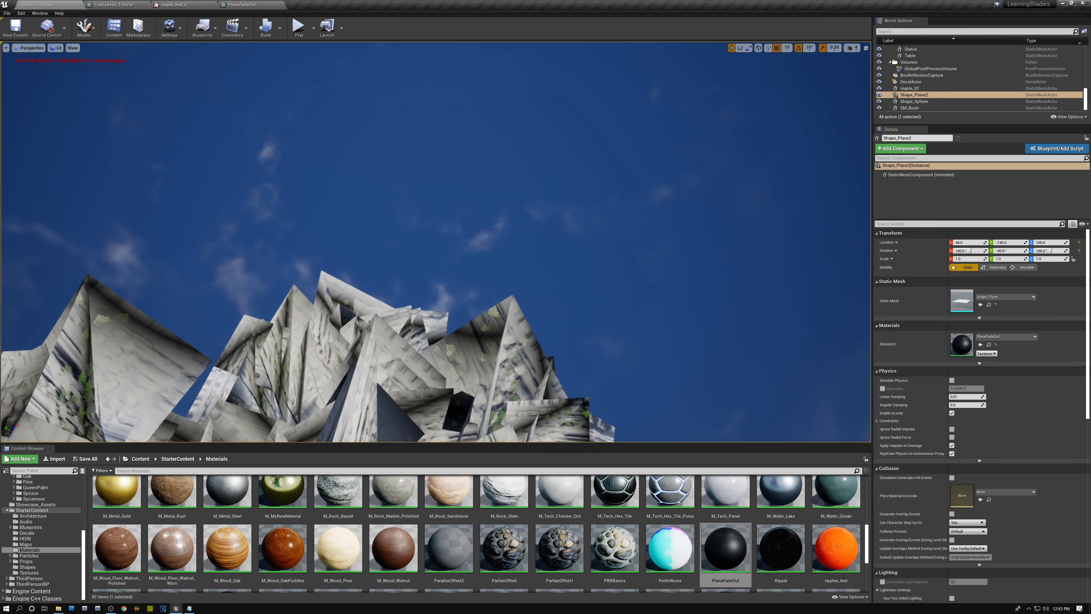
{"action": "right_click_drag", "start_coordinate": [435, 242], "coordinate": [445, 353]}
{"action": "key", "text": "s"}
{"action": "right_click_drag", "start_coordinate": [568, 157], "coordinate": [447, 157]}
{"action": "key", "text": "d"}
{"action": "key", "text": "w"}
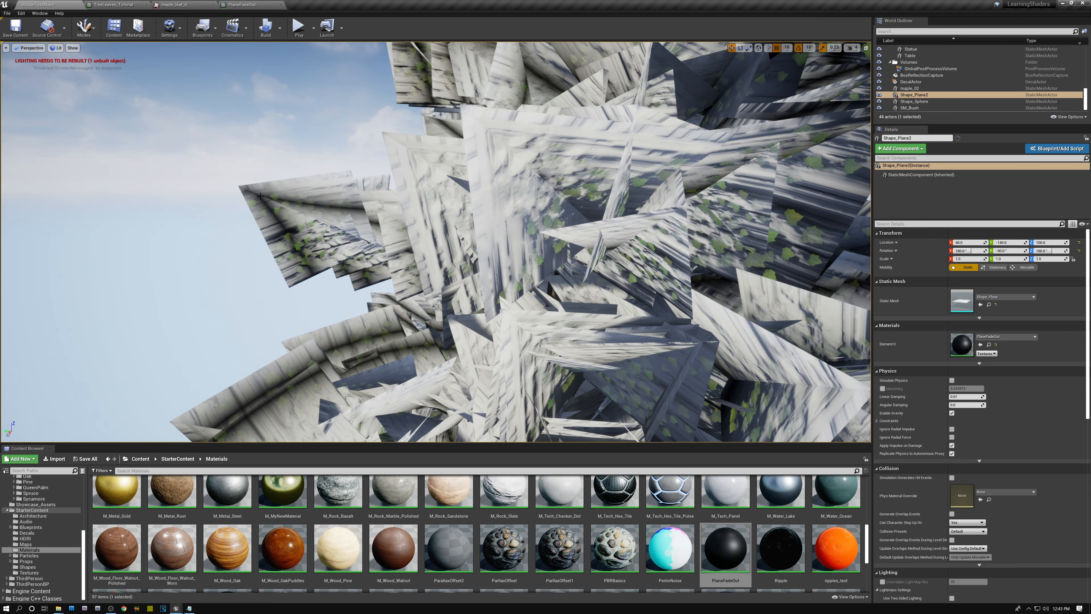
{"action": "mouse_move", "coordinate": [375, 219]}
{"action": "right_mouse_down"}
{"action": "mouse_move", "coordinate": [348, 200]}
{"action": "mouse_move", "coordinate": [348, 223]}
{"action": "mouse_move", "coordinate": [378, 223]}
{"action": "mouse_move", "coordinate": [380, 241]}
{"action": "mouse_move", "coordinate": [376, 207]}
{"action": "right_mouse_up"}
{"action": "key", "text": "w"}
{"action": "left_click_drag", "start_coordinate": [376, 219], "coordinate": [365, 182], "text": "alt"}
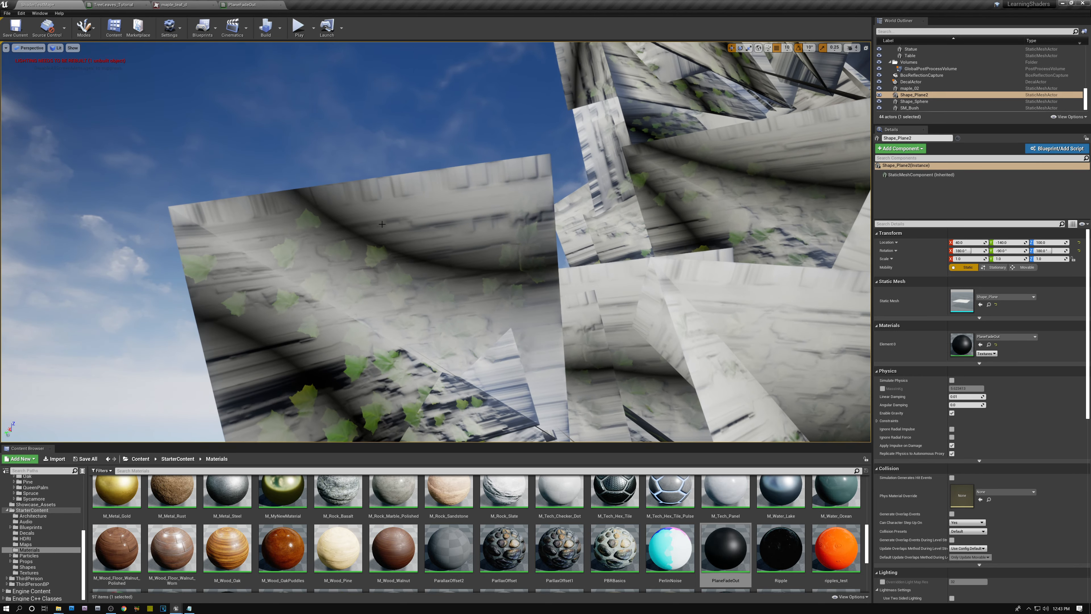
{"action": "key", "text": "s"}
{"action": "right_click_drag", "start_coordinate": [365, 182], "coordinate": [374, 237]}
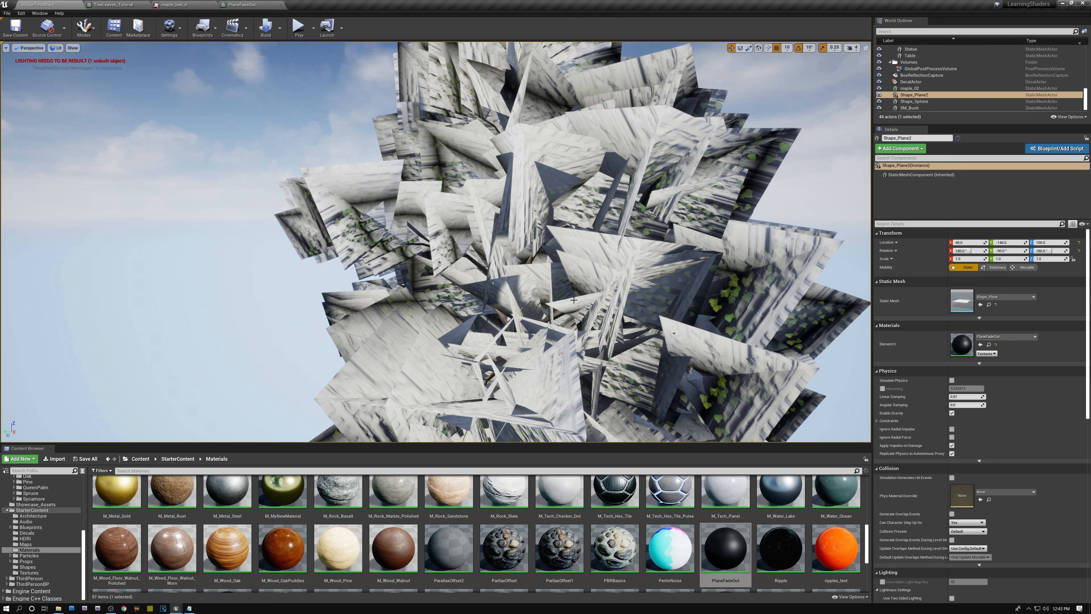
Step: Select the maple tree in the level, open its static mesh for editing, and toggle the display of its normals
{"action": "mouse_move", "coordinate": [1088, 332]}
{"action": "left_mouse_down"}
{"action": "mouse_move", "coordinate": [1088, 383]}
{"action": "mouse_move", "coordinate": [1087, 327]}
{"action": "left_mouse_up"}
{"action": "left_click", "coordinate": [549, 249]}
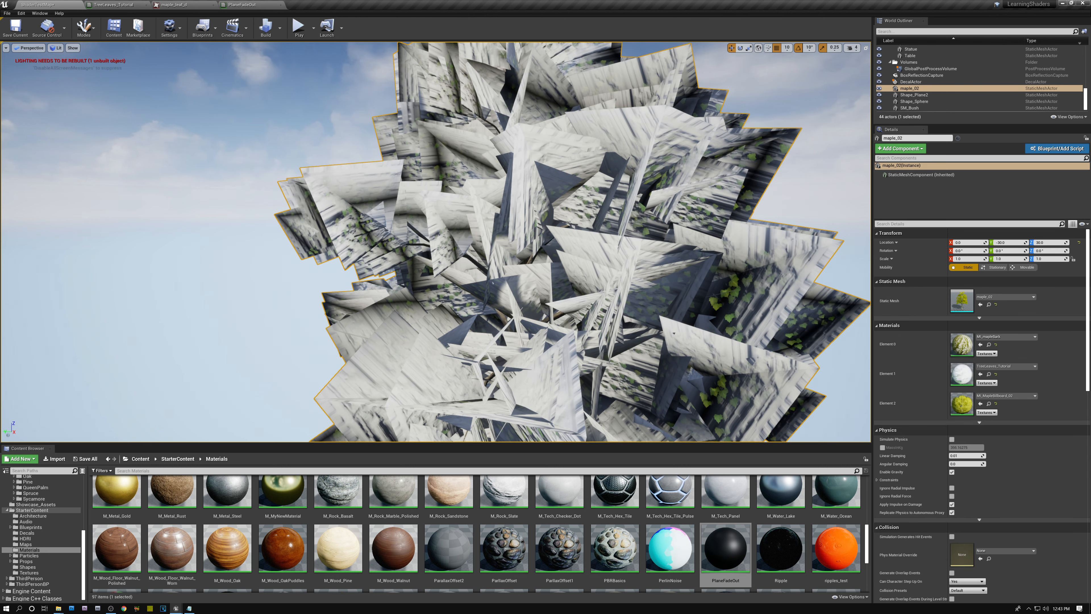
{"action": "double_click", "coordinate": [962, 299]}
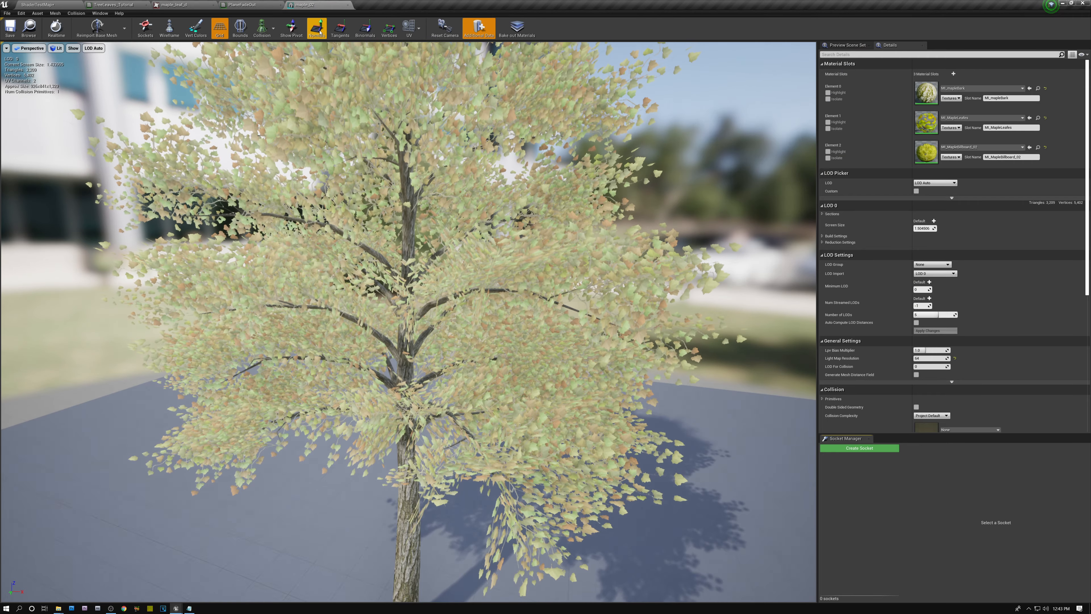
{"action": "left_click", "coordinate": [317, 28]}
Step: Examine the maple mesh's leaf planes and their normals up close and from a distance to judge which way they face
{"action": "right_click_drag", "start_coordinate": [429, 192], "coordinate": [495, 314]}
{"action": "key", "text": "w"}
{"action": "key", "text": "s"}
{"action": "key", "text": "w"}
{"action": "key", "text": "w"}
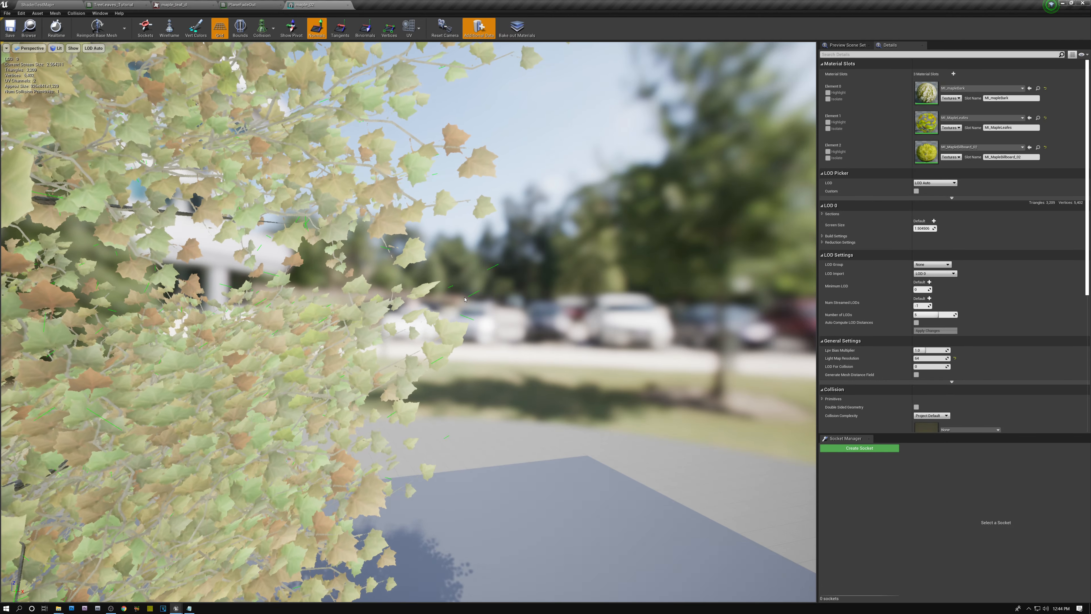
{"action": "right_click_drag", "start_coordinate": [532, 255], "coordinate": [446, 310]}
{"action": "key", "text": "s"}
{"action": "key", "text": "w"}
{"action": "key", "text": "s"}
{"action": "key", "text": "w"}
{"action": "right_click_drag", "start_coordinate": [536, 280], "coordinate": [604, 241]}
{"action": "key", "text": "s"}
{"action": "key", "text": "a"}
{"action": "right_click_drag", "start_coordinate": [451, 320], "coordinate": [452, 326]}
{"action": "key", "text": "w"}
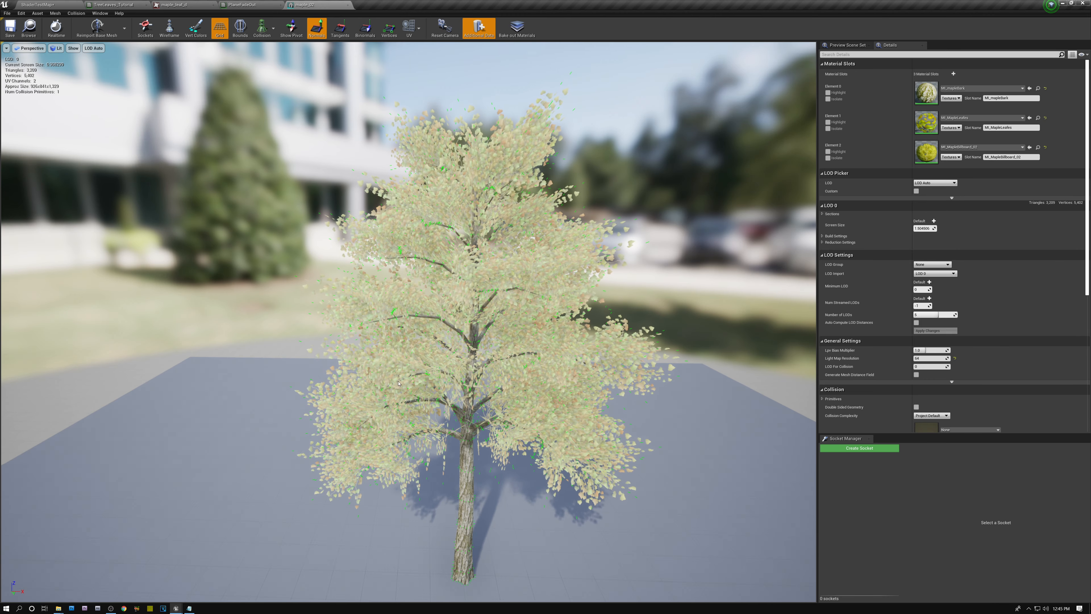
{"action": "left_click_drag", "start_coordinate": [628, 241], "coordinate": [633, 236]}
{"action": "key", "text": "w"}
{"action": "right_click_drag", "start_coordinate": [633, 236], "coordinate": [599, 224]}
{"action": "key", "text": "w"}
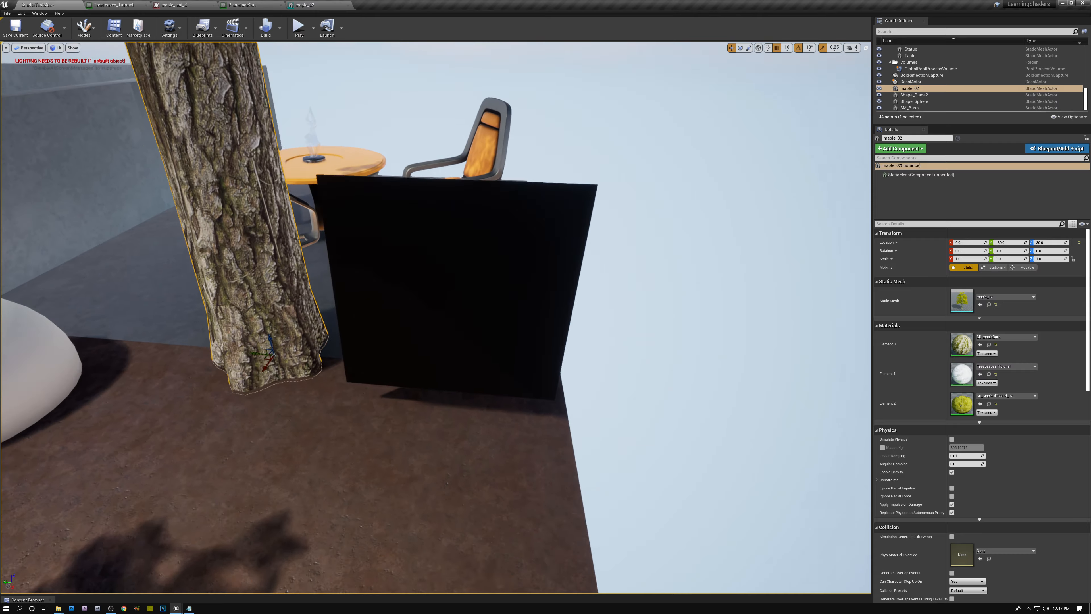
Step: Inspect the black test plane beside the tree trunk in the level from different angles
{"action": "key", "text": "w"}
{"action": "mouse_move", "coordinate": [436, 317]}
{"action": "left_mouse_down", "text": "alt"}
{"action": "mouse_move", "coordinate": [397, 297]}
{"action": "mouse_move", "coordinate": [350, 292]}
{"action": "mouse_move", "coordinate": [415, 308]}
{"action": "mouse_move", "coordinate": [435, 331]}
{"action": "left_mouse_up", "text": "alt"}
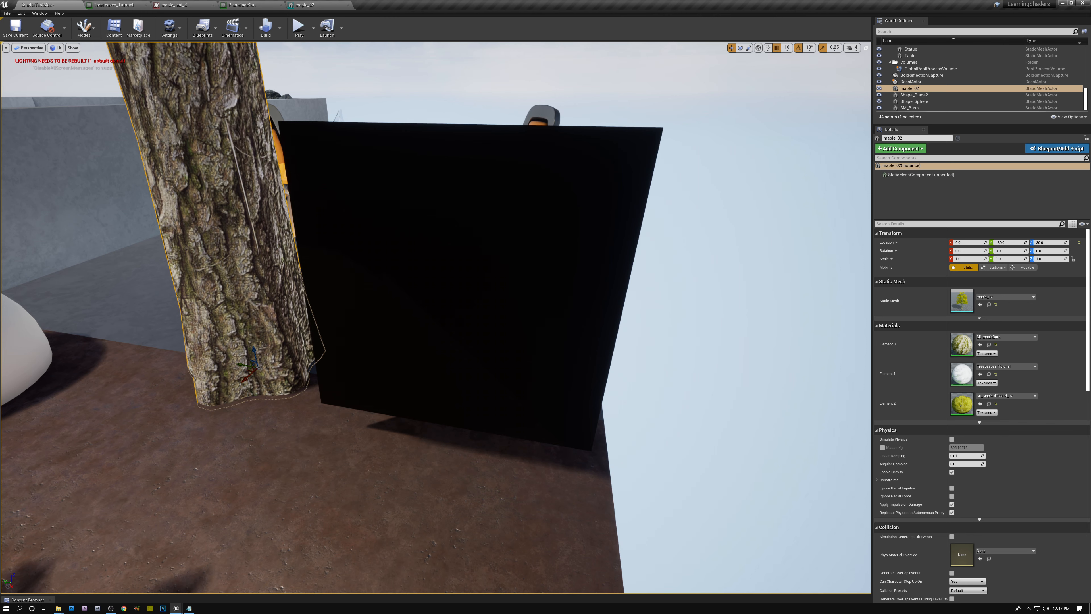
{"action": "left_click_drag", "start_coordinate": [436, 331], "coordinate": [365, 284], "text": "alt"}
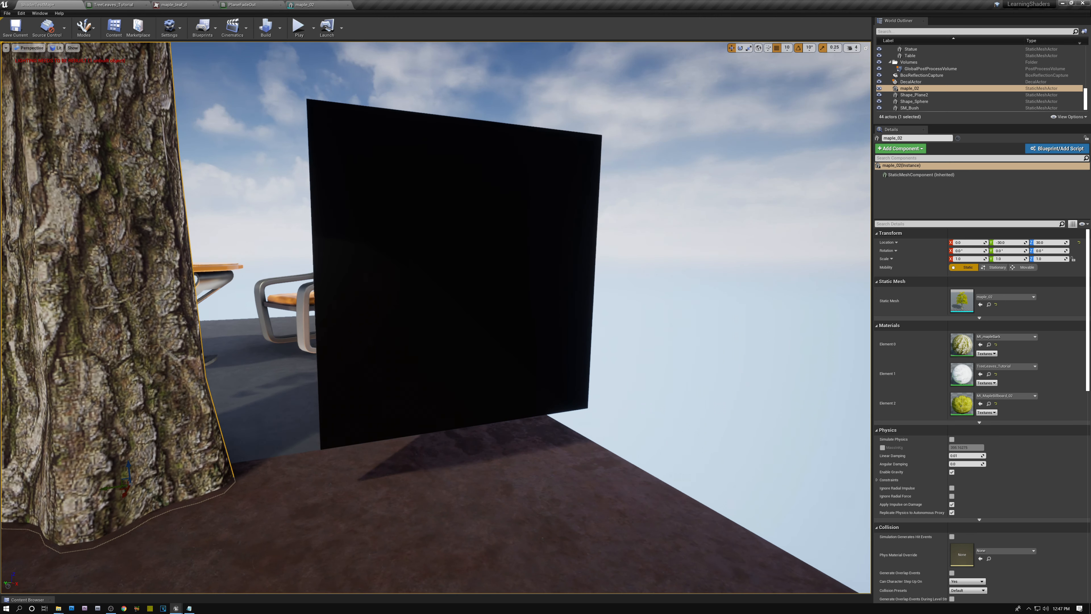
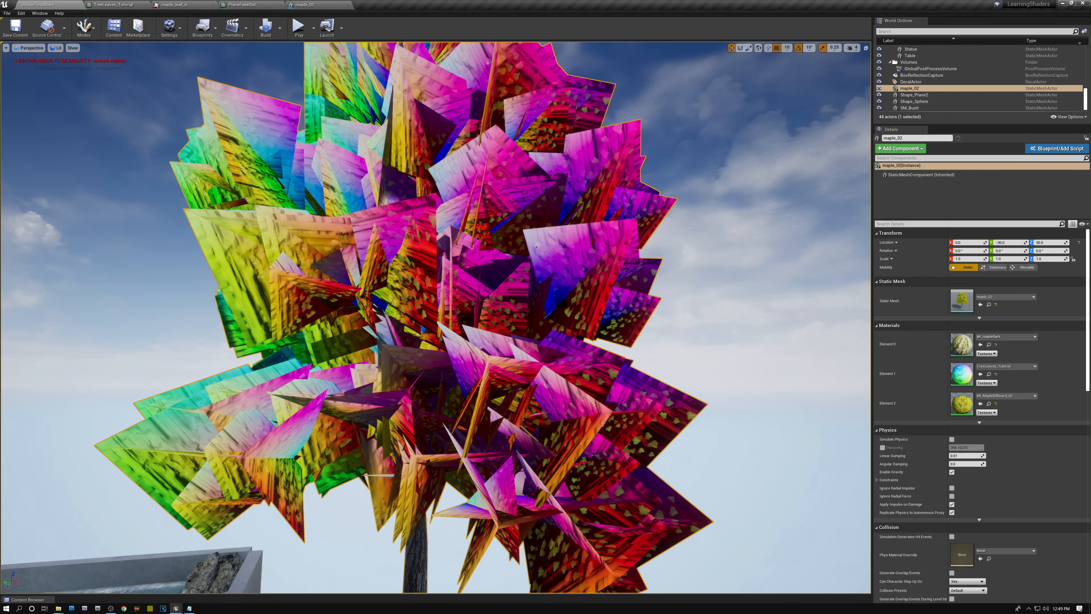
Step: Examine the tree's leaf planes in the level up close and from a distance to judge the vertex-normal colours
{"action": "mouse_move", "coordinate": [436, 317]}
{"action": "right_mouse_down"}
{"action": "mouse_move", "coordinate": [458, 313]}
{"action": "mouse_move", "coordinate": [413, 310]}
{"action": "mouse_move", "coordinate": [419, 280]}
{"action": "mouse_move", "coordinate": [423, 321]}
{"action": "right_mouse_up"}
{"action": "right_click_drag", "start_coordinate": [451, 233], "coordinate": [427, 196]}
{"action": "key", "text": "w"}
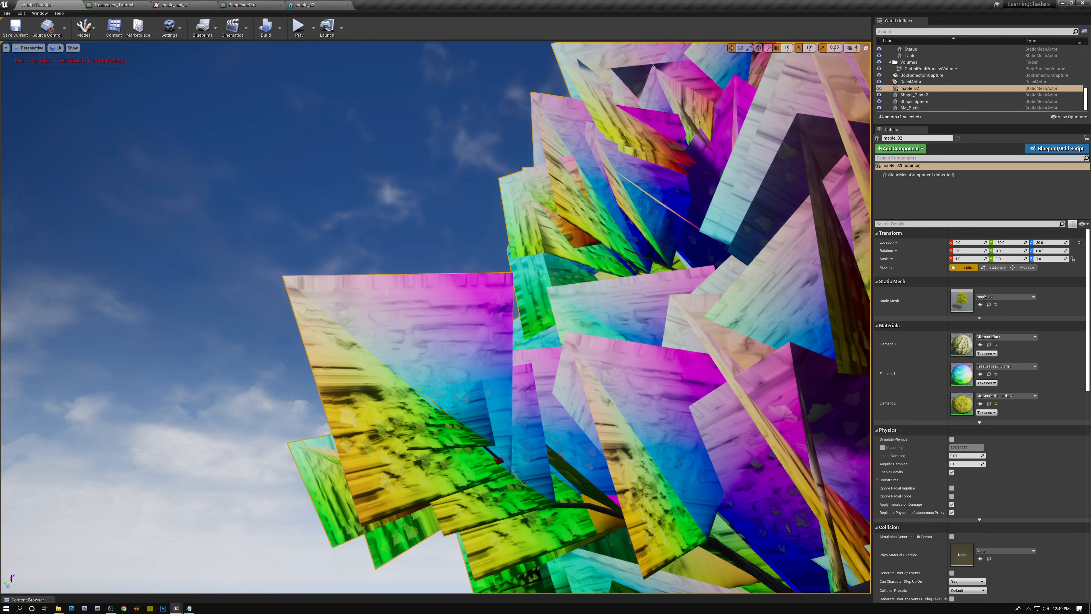
{"action": "key", "text": "f"}
{"action": "key", "text": "s"}
{"action": "right_click_drag", "start_coordinate": [242, 140], "coordinate": [231, 148]}
{"action": "key", "text": "w"}
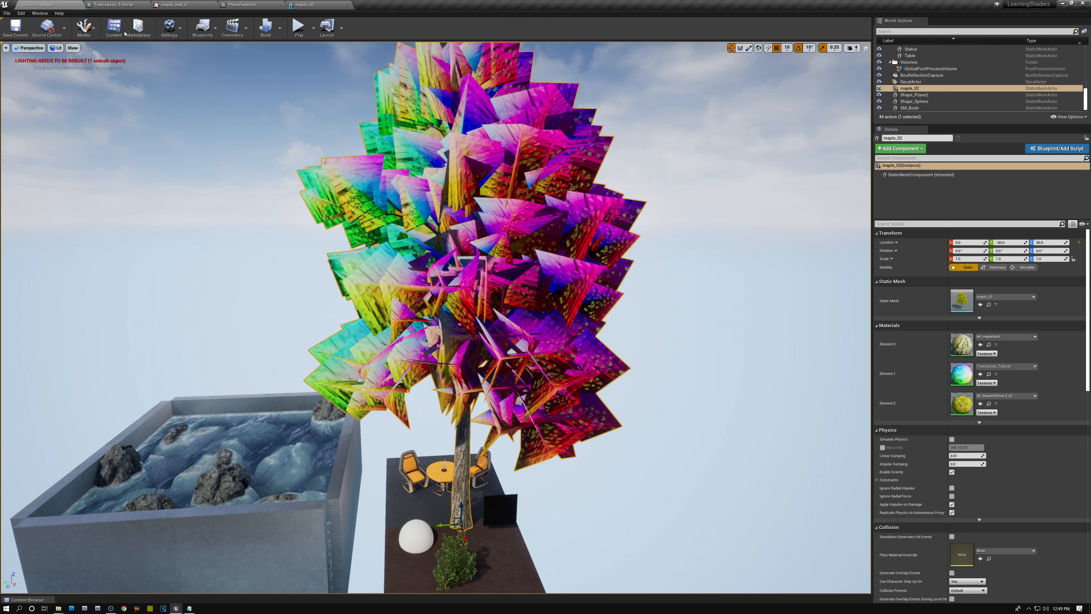
Step: In the TreeLeaves_Tutorial material, connect the Normalize output of the DDX/DDY Cross chain to Base Color
{"action": "left_click", "coordinate": [116, 5]}
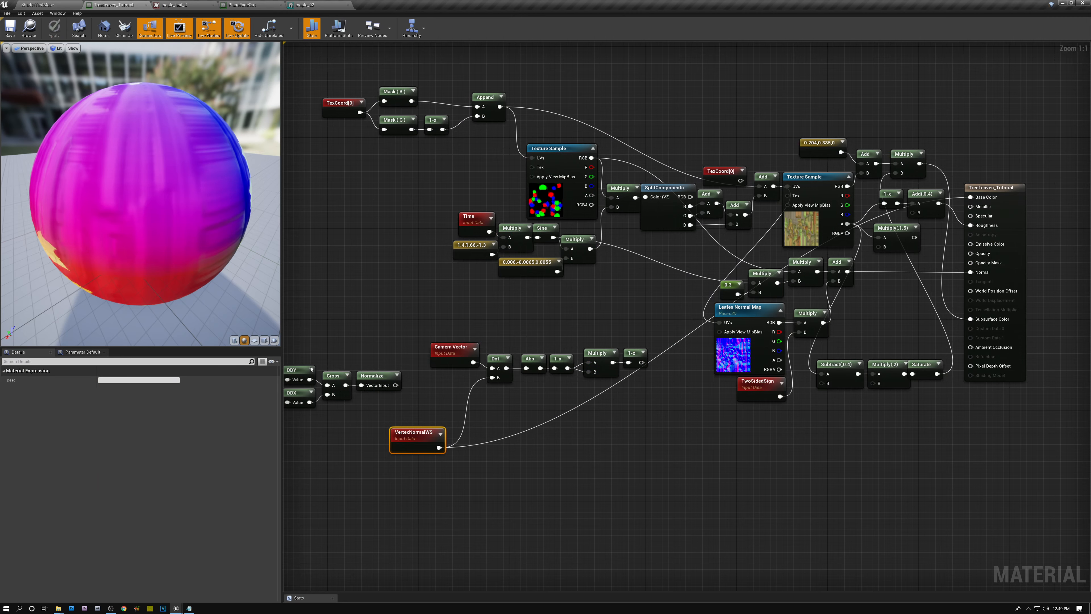
{"action": "left_click_drag", "start_coordinate": [394, 385], "coordinate": [829, 240]}
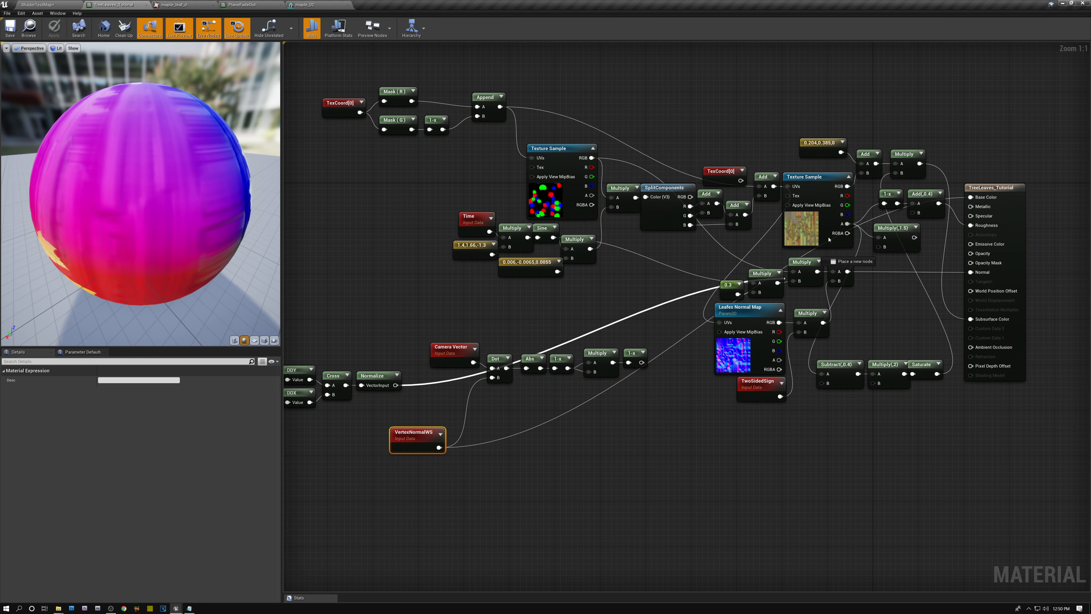
{"action": "left_click_drag", "start_coordinate": [970, 199], "coordinate": [970, 197]}
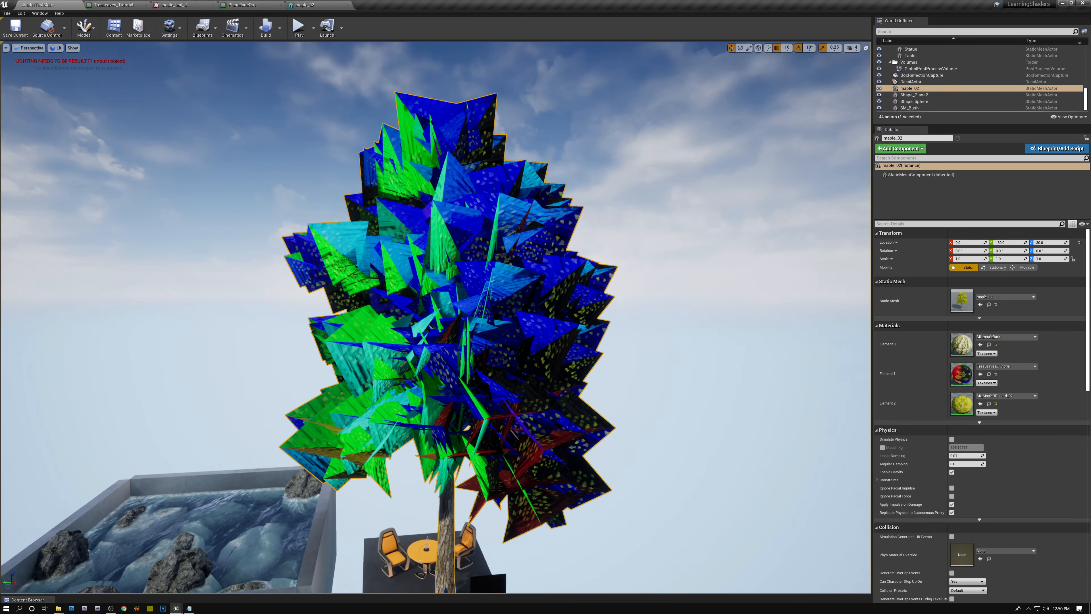
Step: Examine the tree in the level from different distances and angles to judge the per-plane normals shown as colour on the leaves
{"action": "right_click_drag", "start_coordinate": [435, 317], "coordinate": [411, 343]}
{"action": "key", "text": "w"}
{"action": "key", "text": "w"}
{"action": "key", "text": "s"}
{"action": "key", "text": "s"}
{"action": "key", "text": "d"}
{"action": "key", "text": "w"}
{"action": "key", "text": "s"}
{"action": "key", "text": "w"}
{"action": "key", "text": "a"}
Step: In the tree leaves material, feed the Normalize output into the Dot node's B input and delete the VertexNormalWS node
{"action": "left_click", "coordinate": [107, 7]}
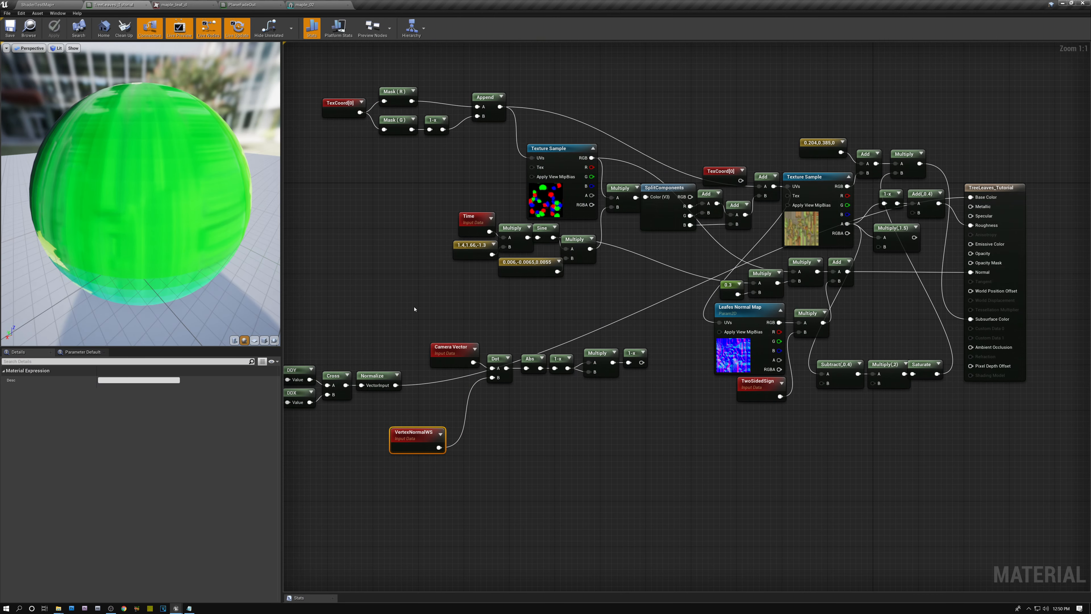
{"action": "scroll", "coordinate": [484, 319], "scroll_direction": "up", "scroll_amount": 4}
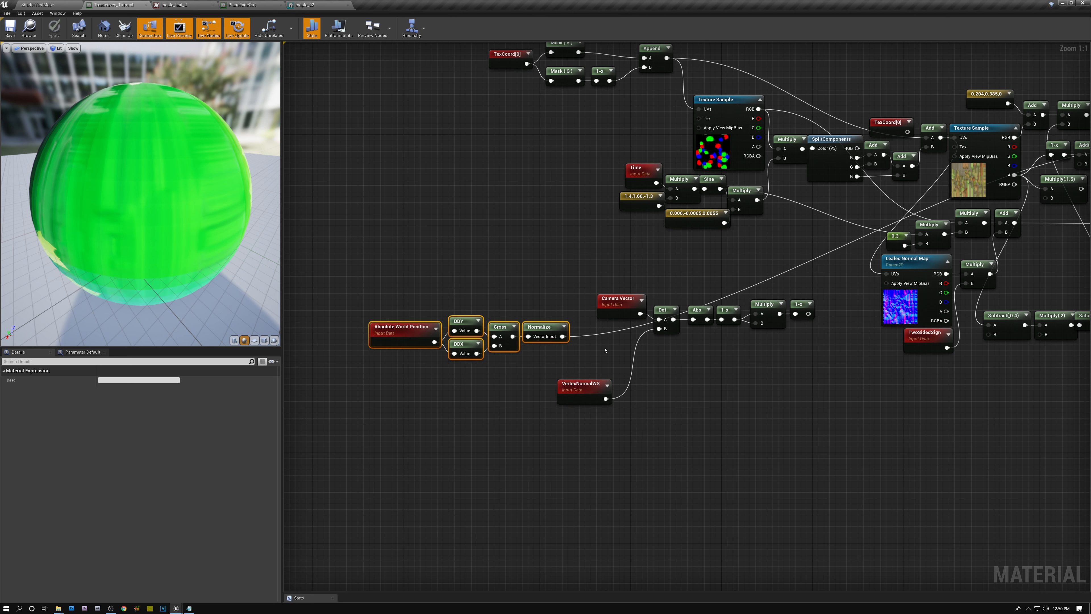
{"action": "left_click_drag", "start_coordinate": [562, 336], "coordinate": [600, 344]}
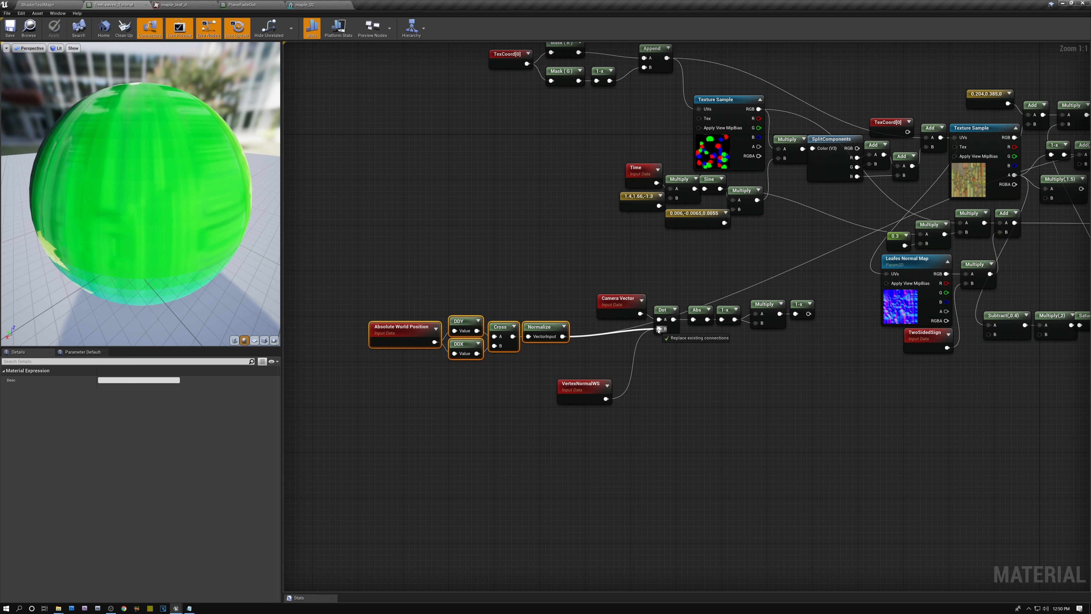
{"action": "left_click_drag", "start_coordinate": [658, 330], "coordinate": [658, 329]}
{"action": "left_click", "coordinate": [584, 385]}
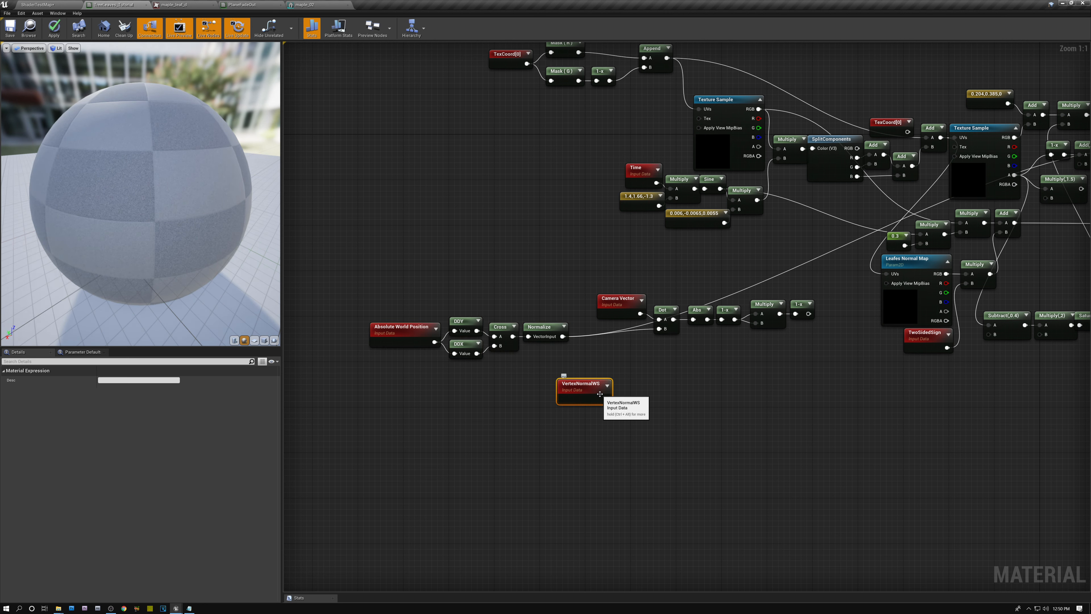
{"action": "key", "text": "Delete"}
Step: Move the Absolute World Position to Normalize nodes close to the Camera Vector node and select the whole fade-mask chain
{"action": "left_click_drag", "start_coordinate": [403, 319], "coordinate": [615, 332]}
{"action": "right_click_drag", "start_coordinate": [734, 378], "coordinate": [572, 377]}
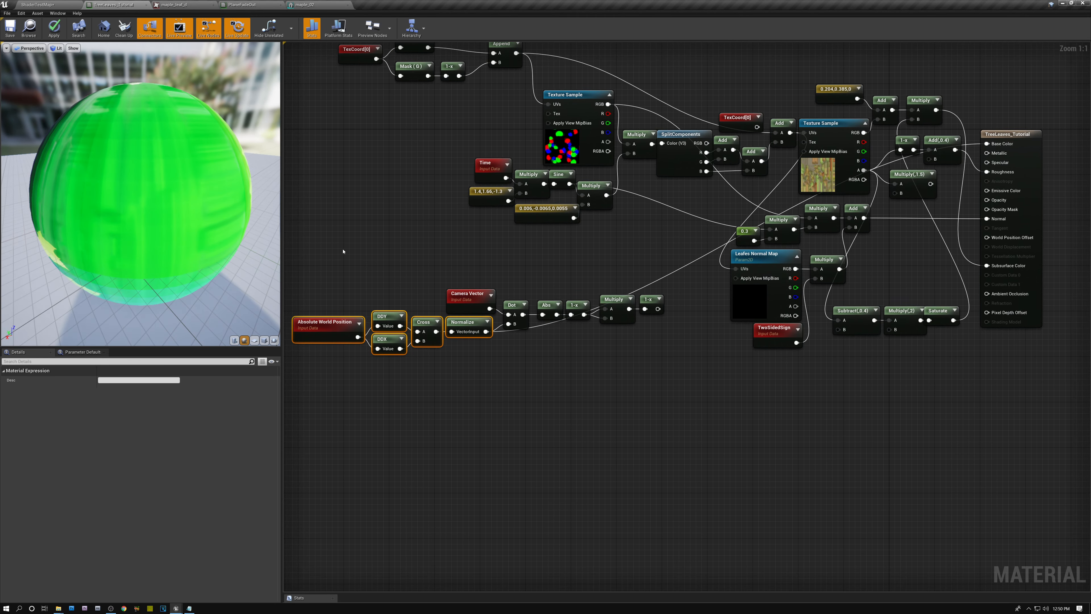
{"action": "left_click_drag", "start_coordinate": [311, 251], "coordinate": [650, 391]}
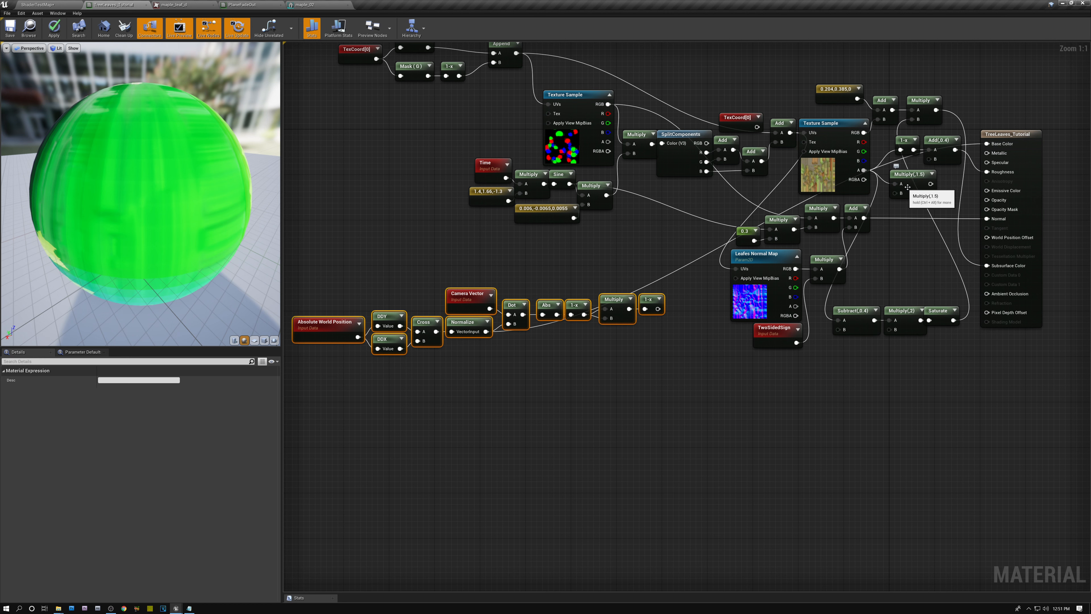
Step: Add a Saturate node fed by the Multiply(,1.5) output in the empty area below the graph and move the fade-mask chain beside it
{"action": "left_click_drag", "start_coordinate": [929, 183], "coordinate": [692, 473]}
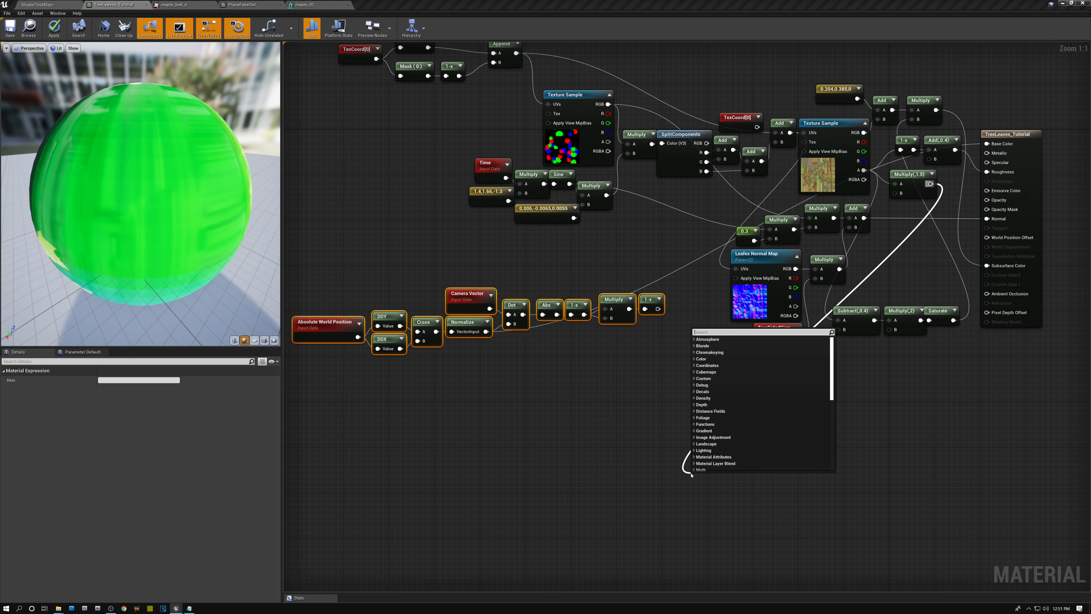
{"action": "type", "text": "sat"}
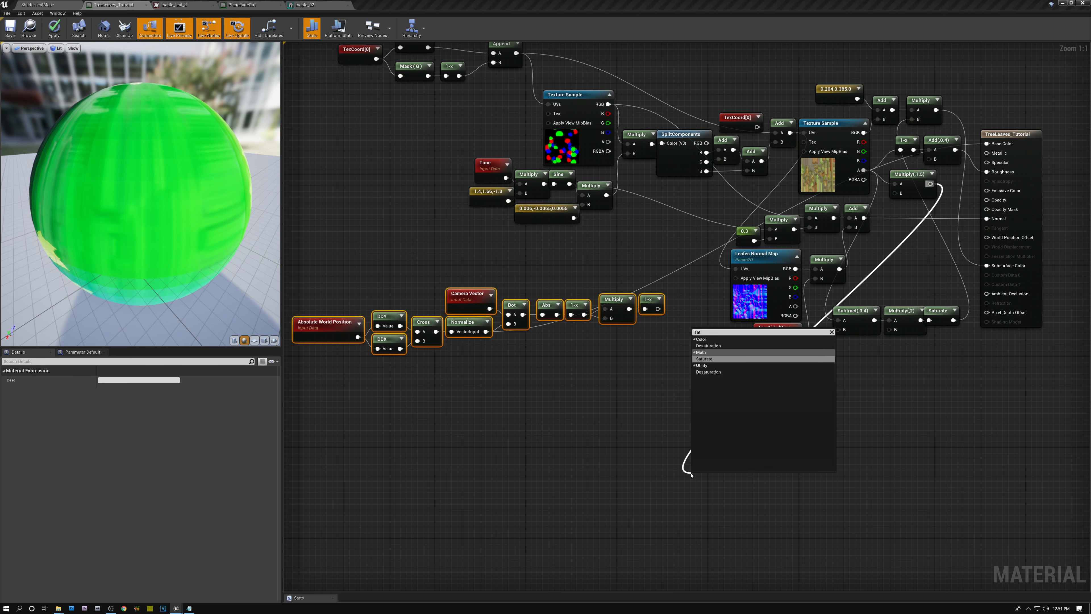
{"action": "left_click", "coordinate": [704, 359]}
{"action": "left_click_drag", "start_coordinate": [315, 271], "coordinate": [736, 493]}
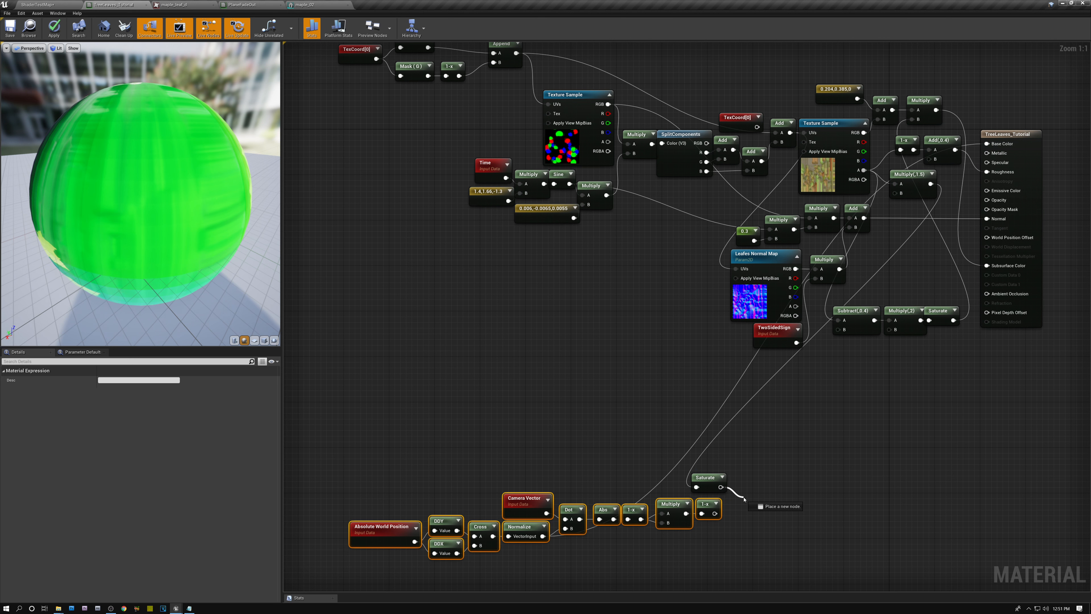
Step: Multiply the Saturate output by the fade mask's 1-x output and connect the result to Opacity Mask
{"action": "left_click_drag", "start_coordinate": [744, 499], "coordinate": [744, 499]}
{"action": "type", "text": "mu;l"}
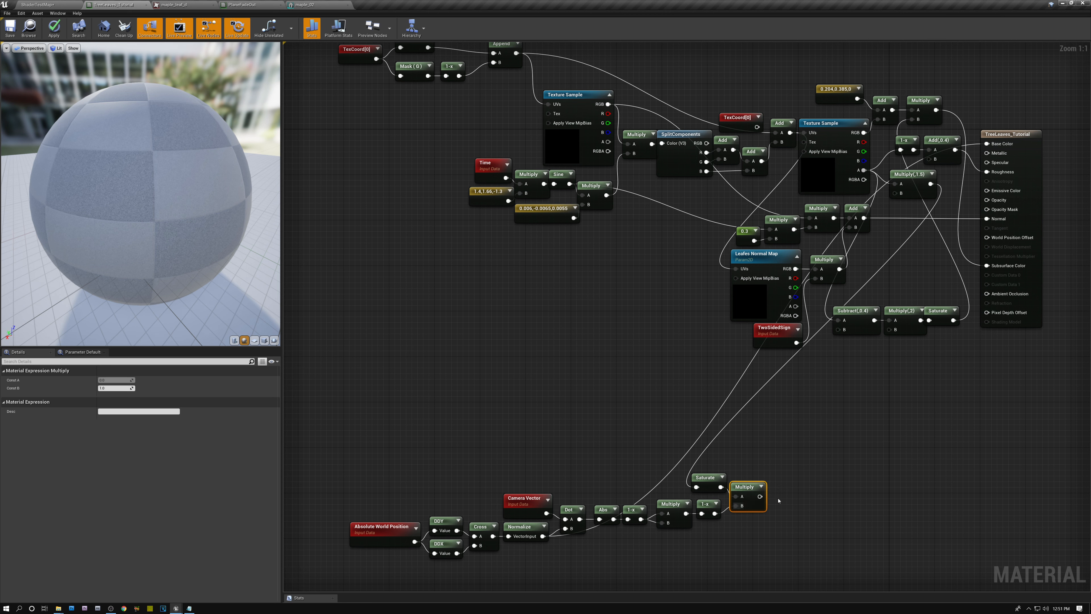
{"action": "left_click_drag", "start_coordinate": [759, 496], "coordinate": [995, 210]}
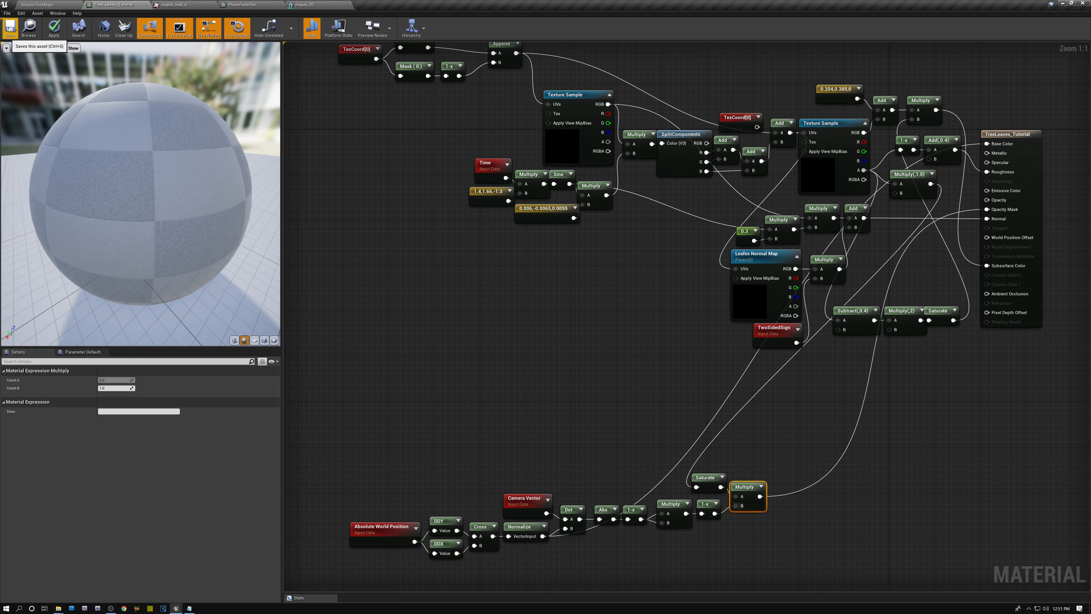
Step: Apply the material changes and connect the leaf Texture Sample's RGB output to Base Color
{"action": "left_click", "coordinate": [54, 27]}
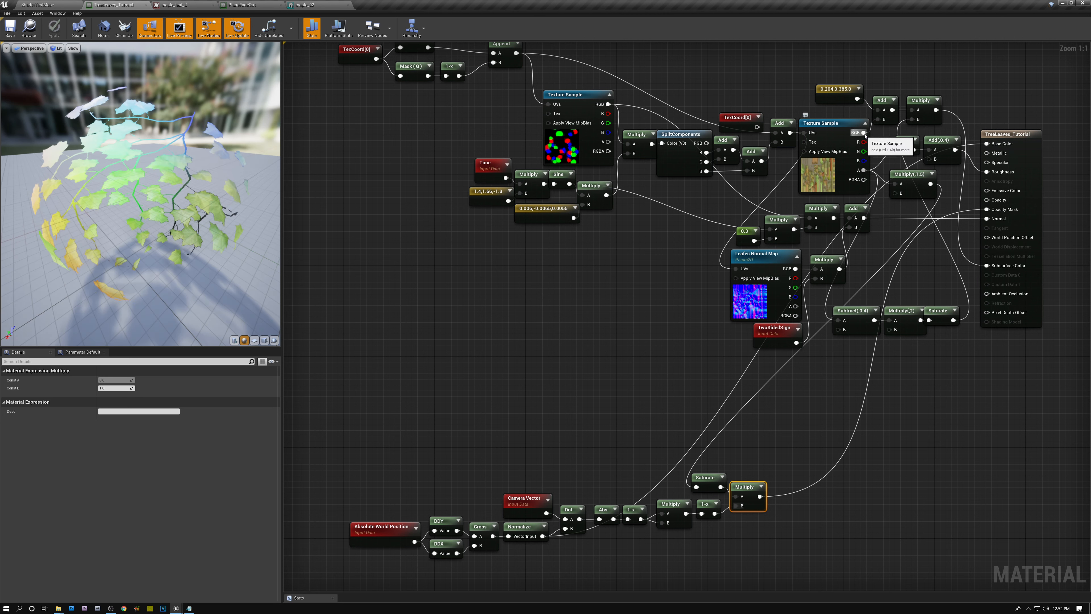
{"action": "left_click_drag", "start_coordinate": [863, 132], "coordinate": [987, 144]}
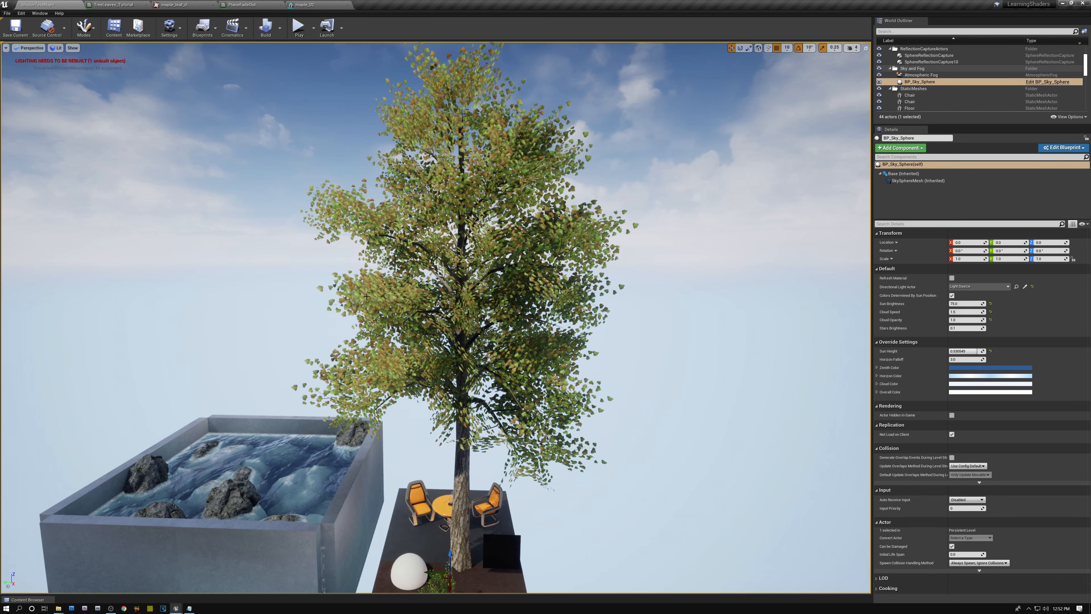
Step: Examine the textured tree in the level from above, below and around to judge how edge-on leaf planes fade out
{"action": "scroll", "coordinate": [612, 287], "scroll_direction": "up", "scroll_amount": 2}
{"action": "right_click_drag", "start_coordinate": [613, 287], "coordinate": [612, 279]}
{"action": "key", "text": "w"}
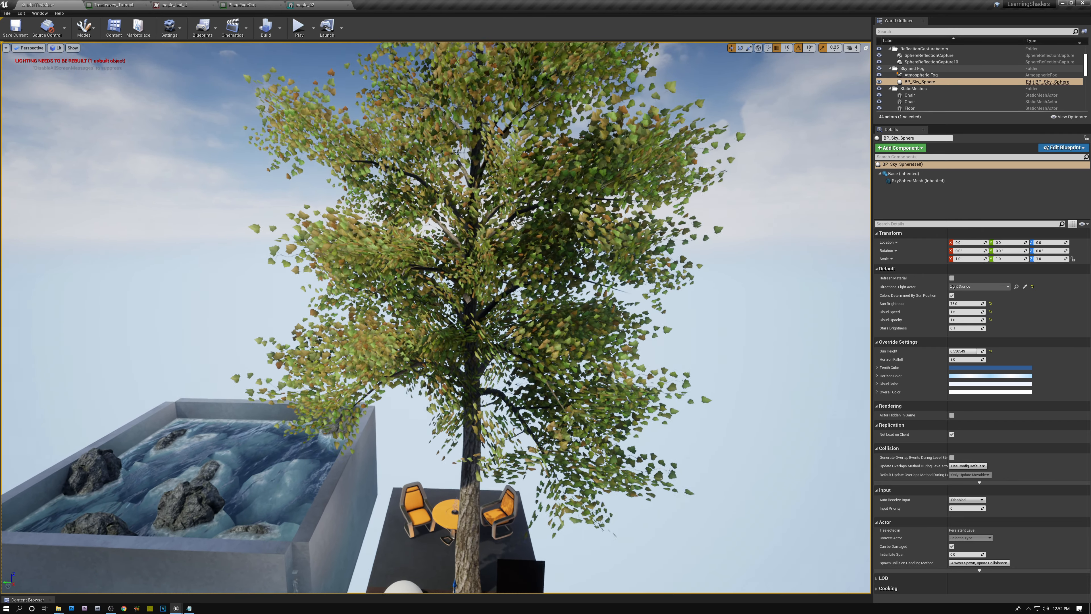
{"action": "right_click_drag", "start_coordinate": [477, 327], "coordinate": [477, 328]}
{"action": "key", "text": "w"}
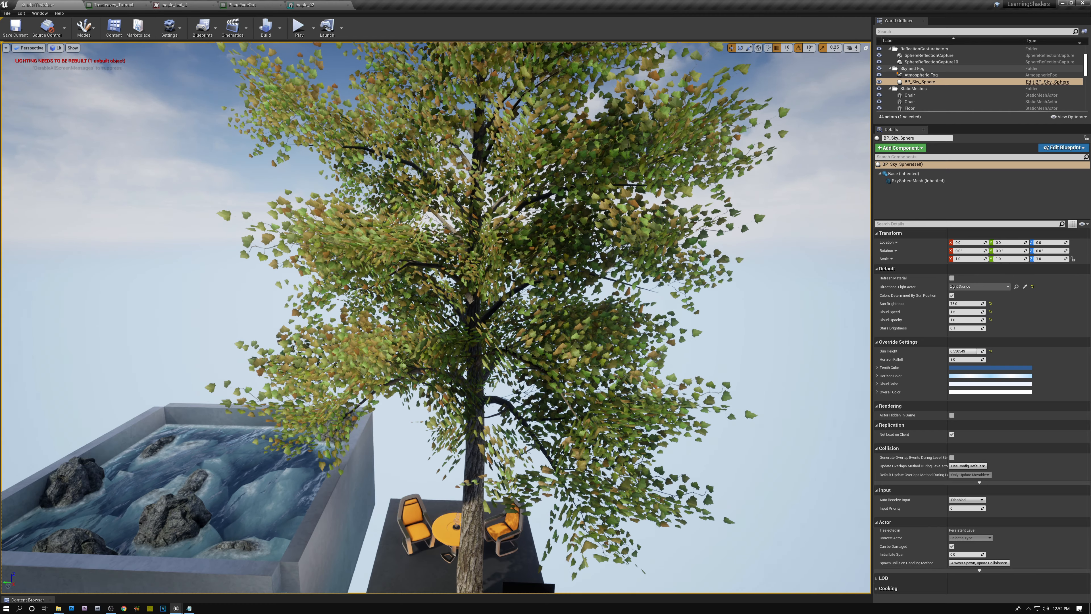
{"action": "right_click_drag", "start_coordinate": [506, 348], "coordinate": [537, 500]}
{"action": "key", "text": "w"}
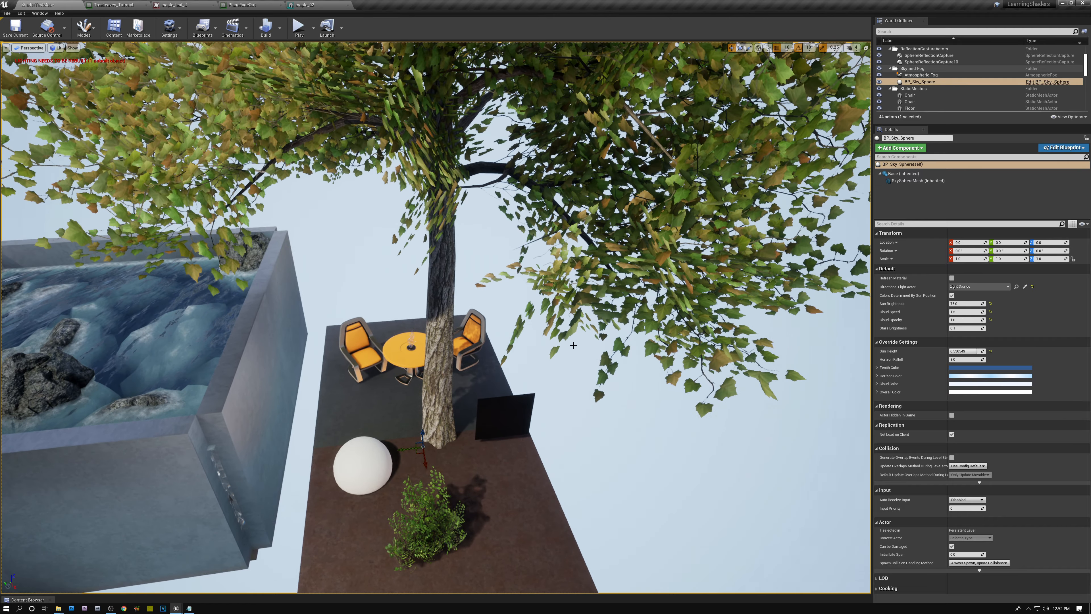
{"action": "right_click_drag", "start_coordinate": [573, 345], "coordinate": [447, 240]}
{"action": "key", "text": "s"}
{"action": "key", "text": "w"}
{"action": "key", "text": "s"}
{"action": "key", "text": "d"}
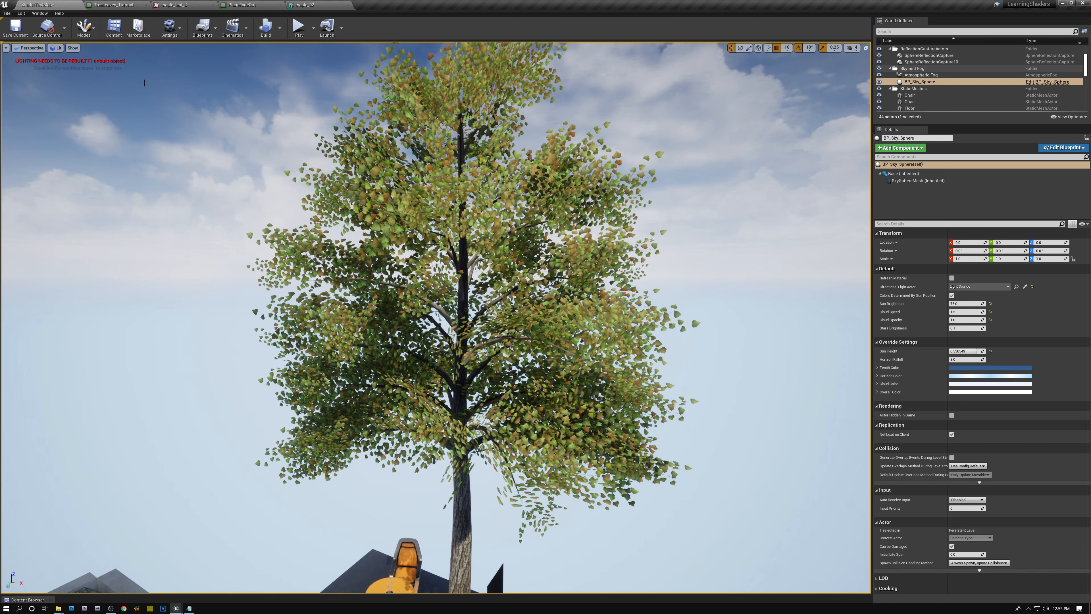
Step: Return to the TreeLeaves_Tutorial material and review the graph together with the fade-mask chain
{"action": "left_click", "coordinate": [113, 6]}
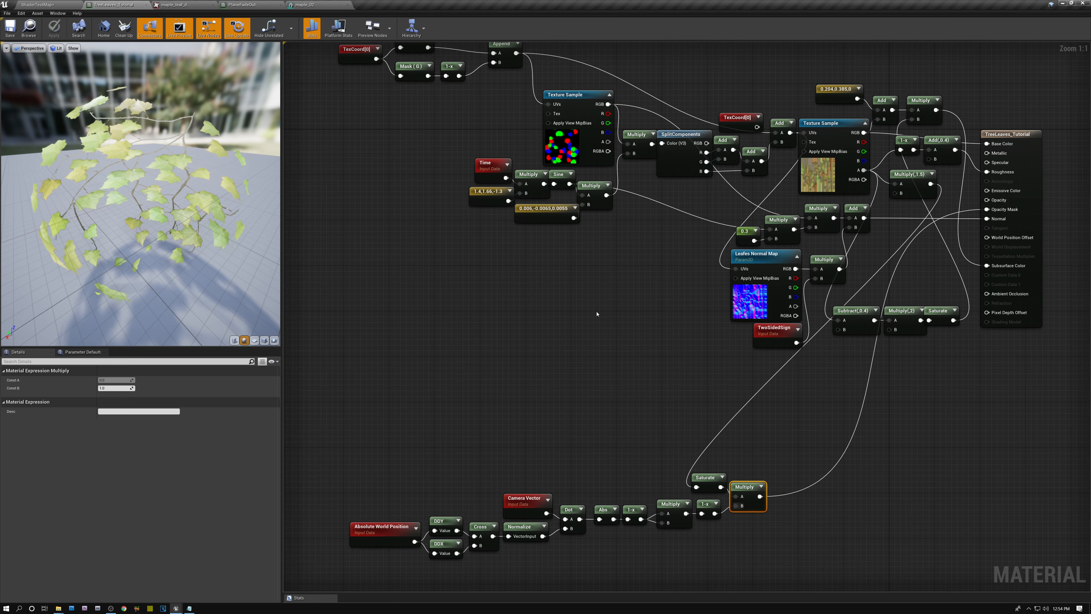
{"action": "right_click_drag", "start_coordinate": [670, 251], "coordinate": [601, 326]}
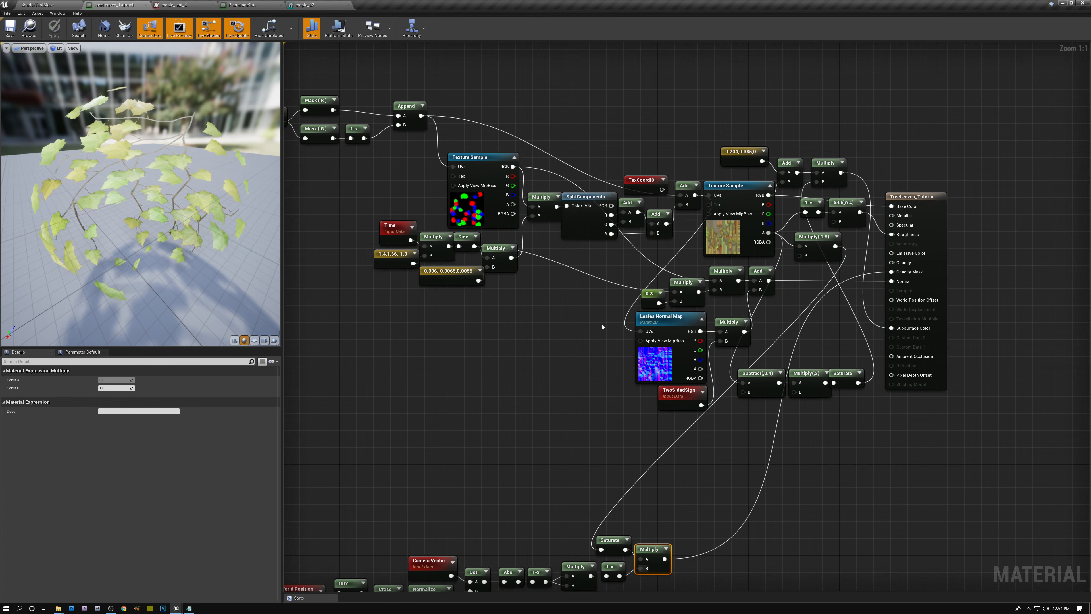
{"action": "right_click_drag", "start_coordinate": [542, 476], "coordinate": [596, 412]}
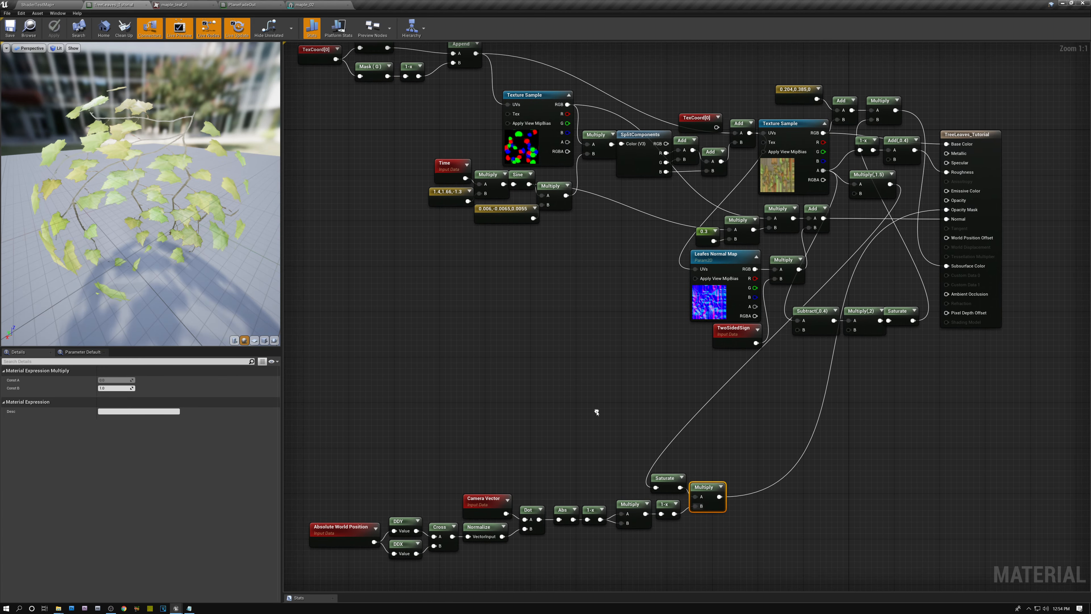